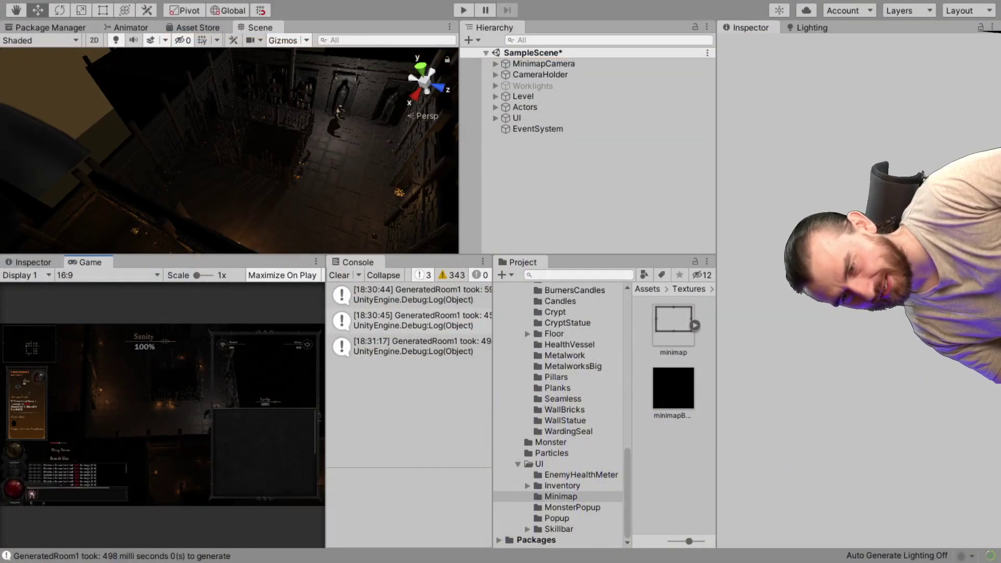
Run the scene in play mode and walk the character back and forth along the corridor beside the iron fence
click(464, 10)
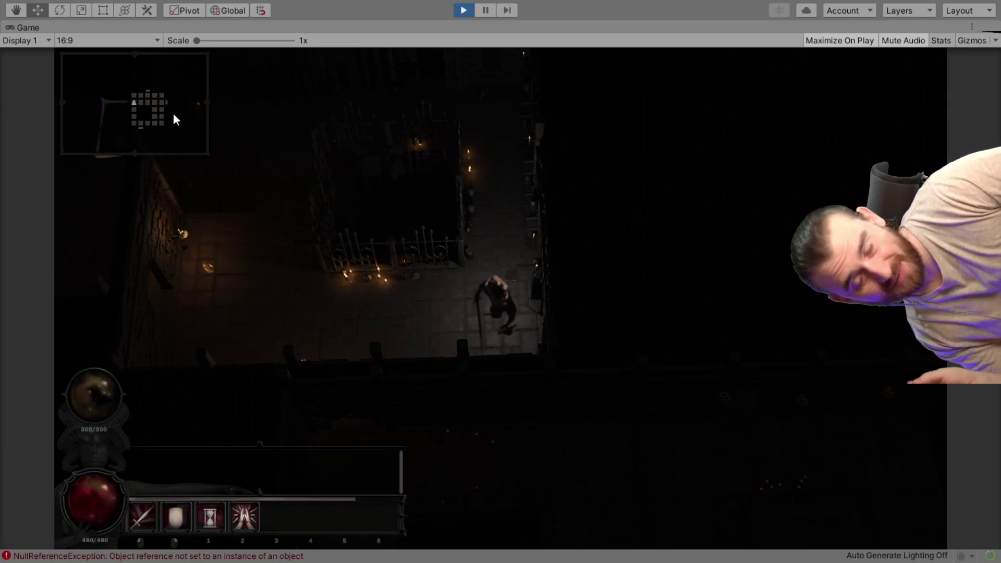
middle_drag(371, 296, 383, 261)
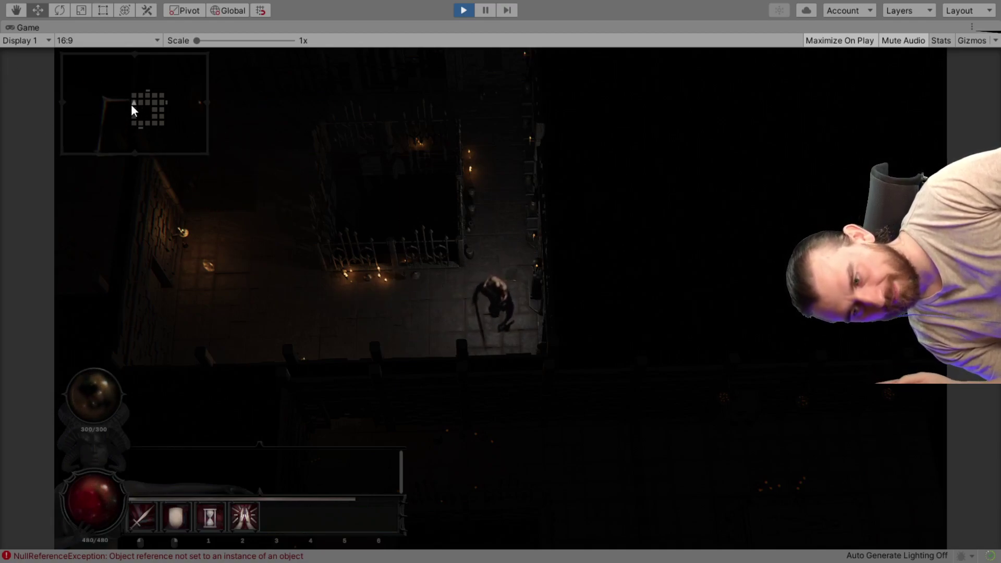
click(393, 296)
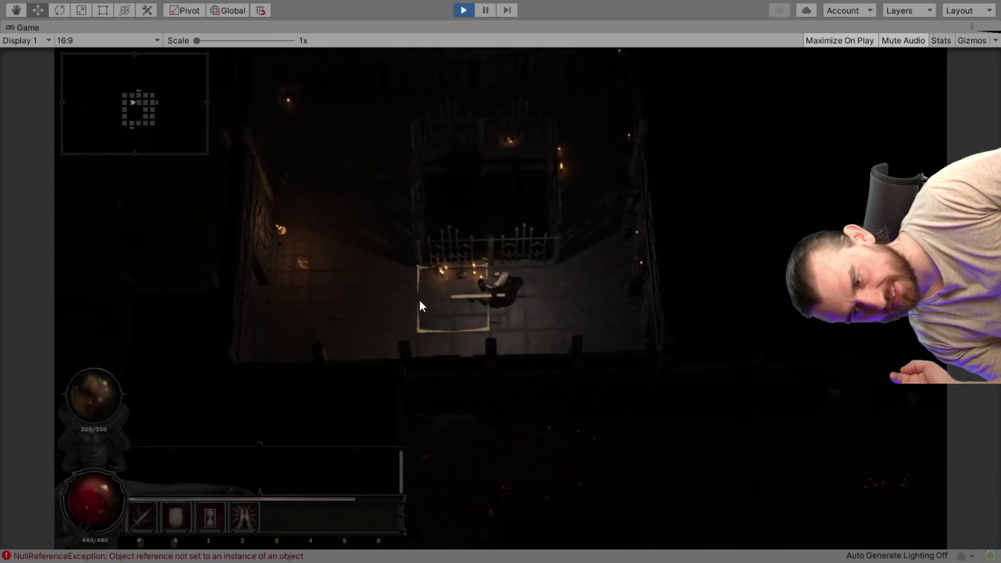
click(581, 300)
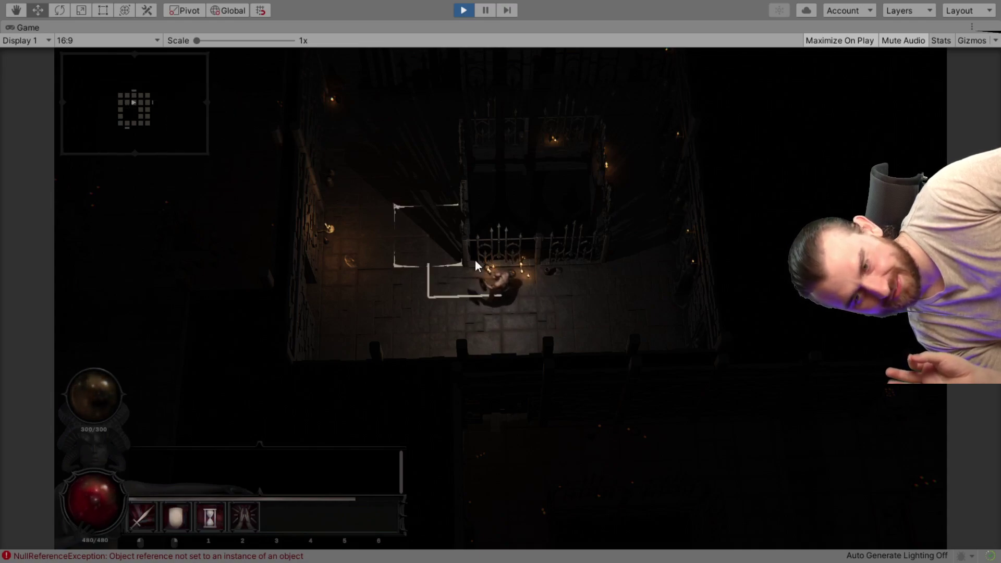
click(408, 292)
click(556, 291)
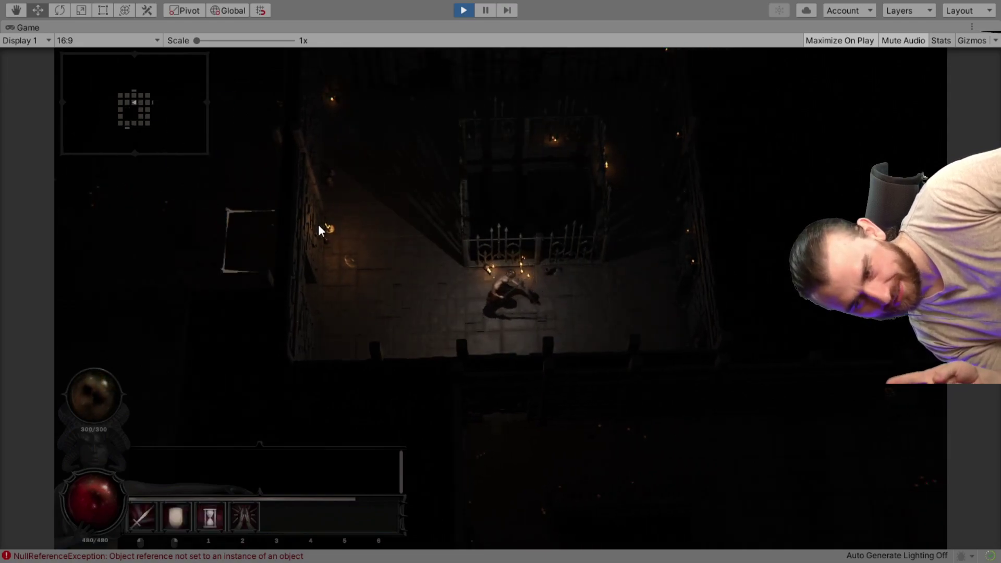
click(415, 284)
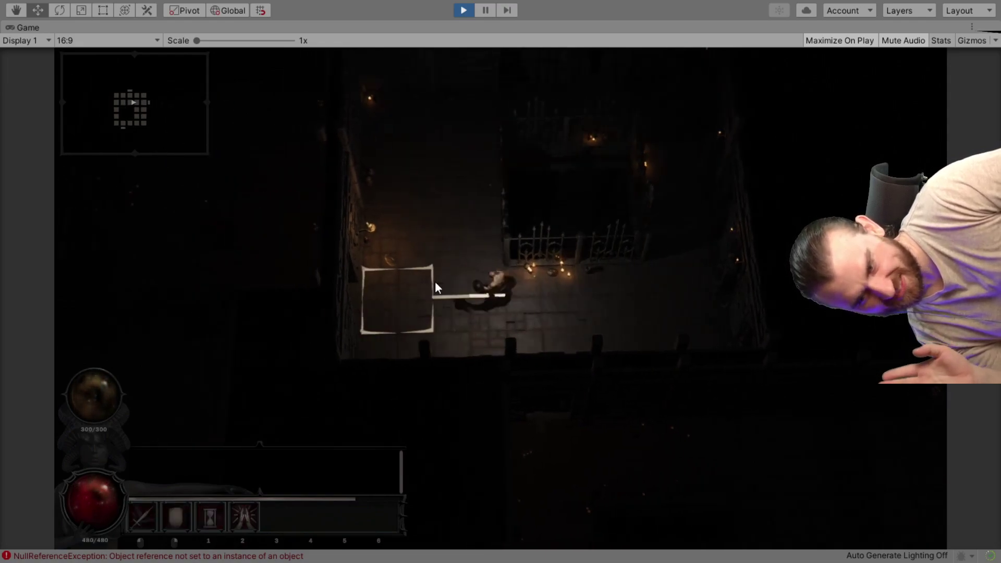
click(601, 311)
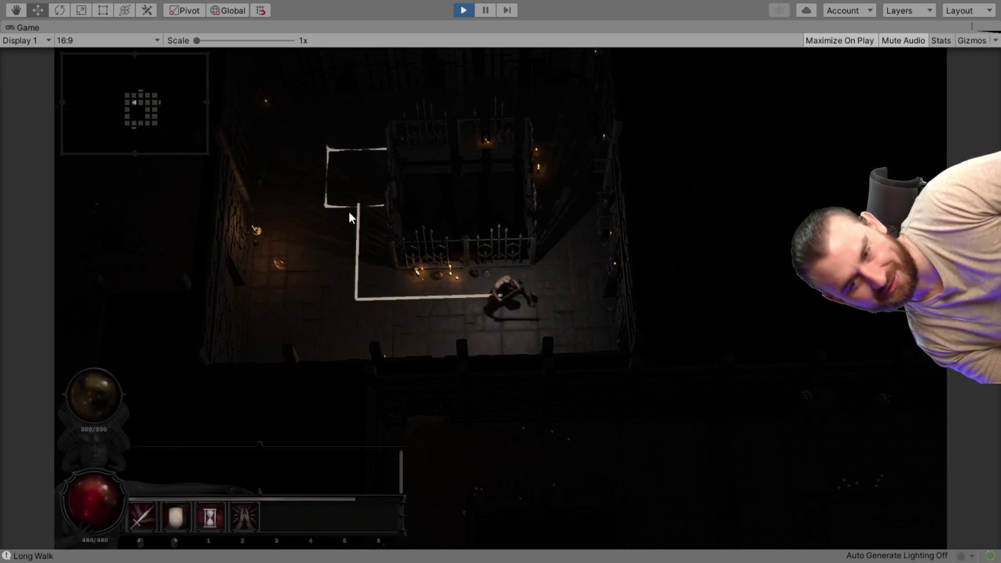
Walk the character around the room's corner tiles and back beside the candlelit fence to test tile movement against the minimap
click(346, 267)
click(533, 197)
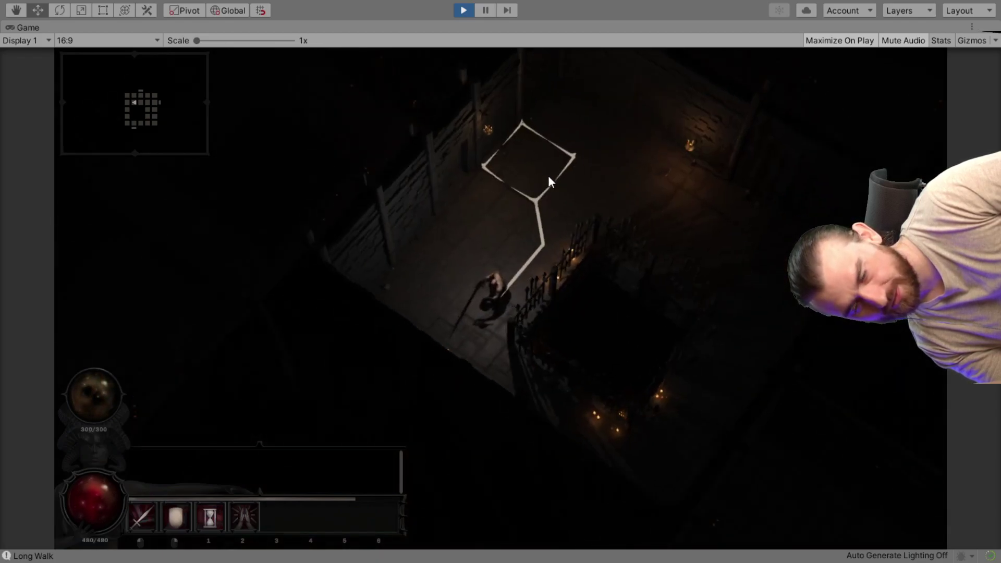
click(549, 176)
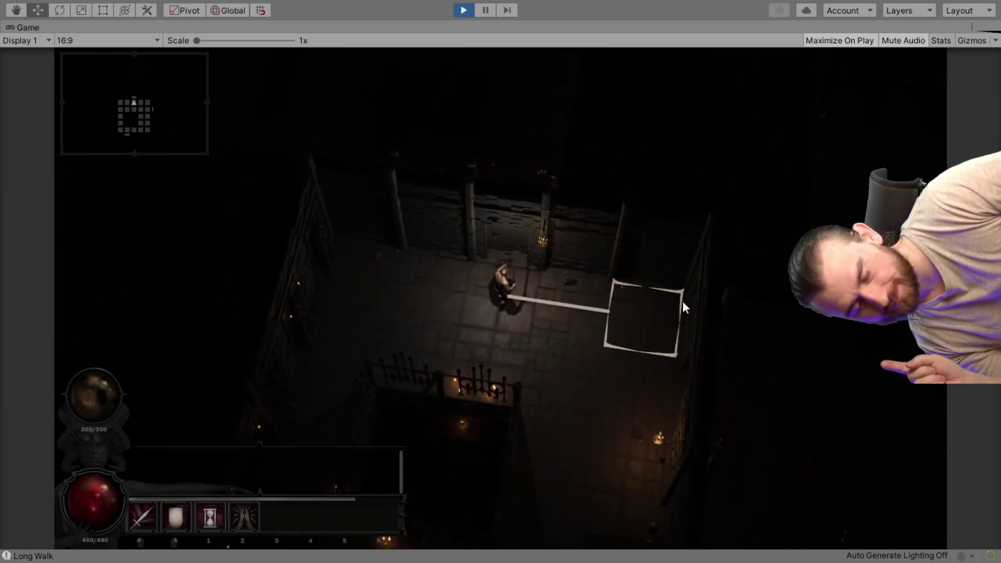
click(680, 301)
click(431, 339)
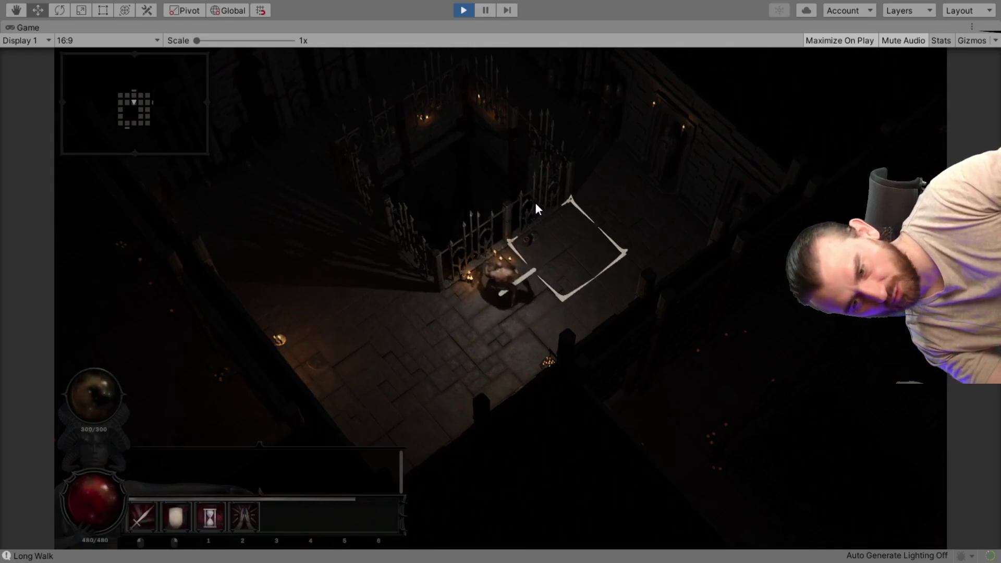
click(558, 222)
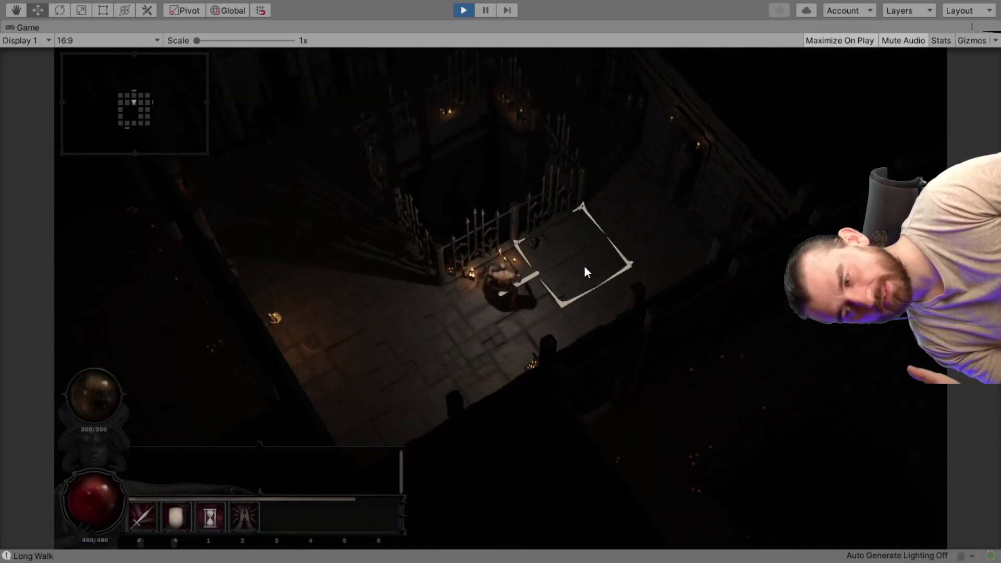
click(583, 265)
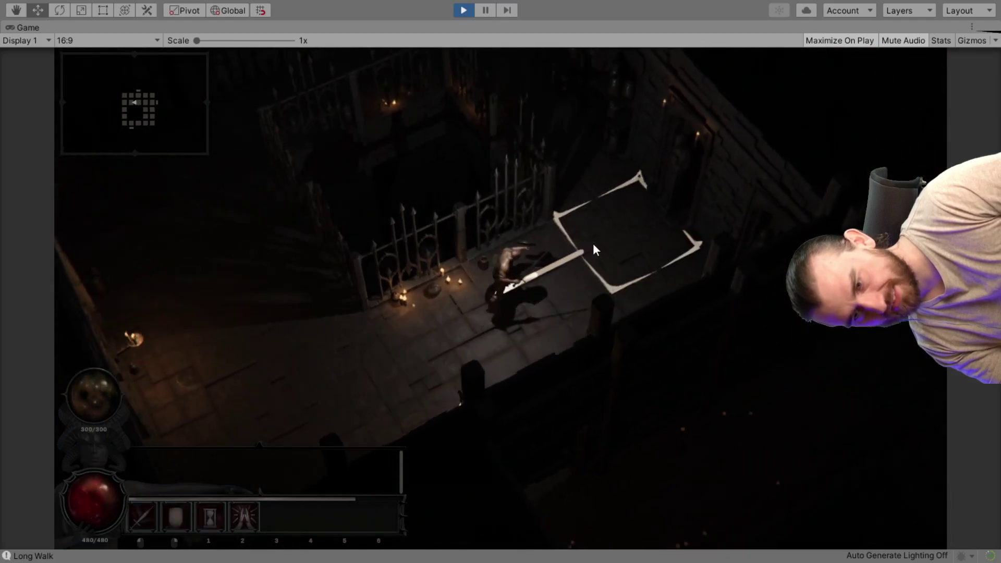
Walk the character to the candlelit statue alcove and examine the fence, statues and walls from several camera angles
middle_drag(593, 243, 335, 167)
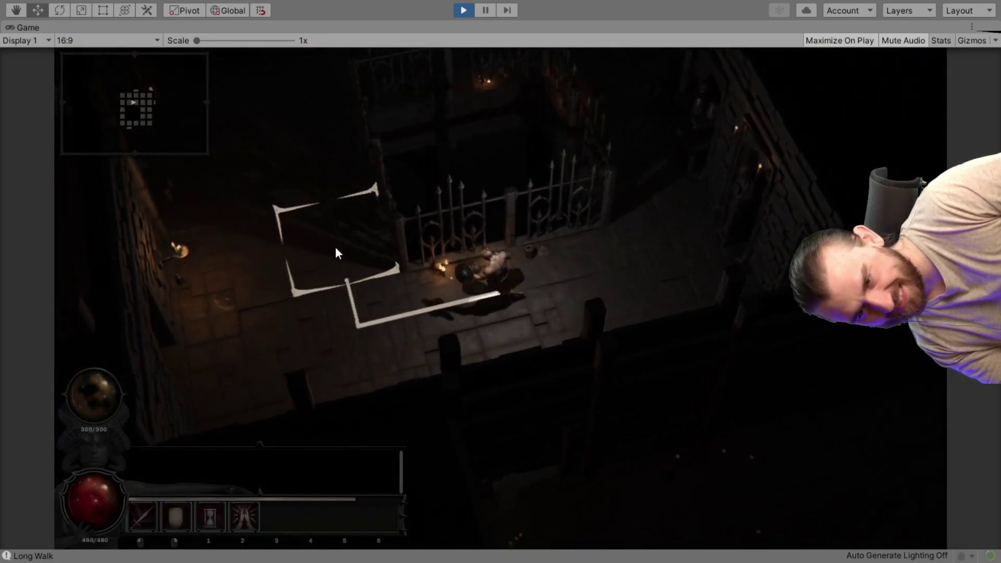
scroll(419, 245, down, 1)
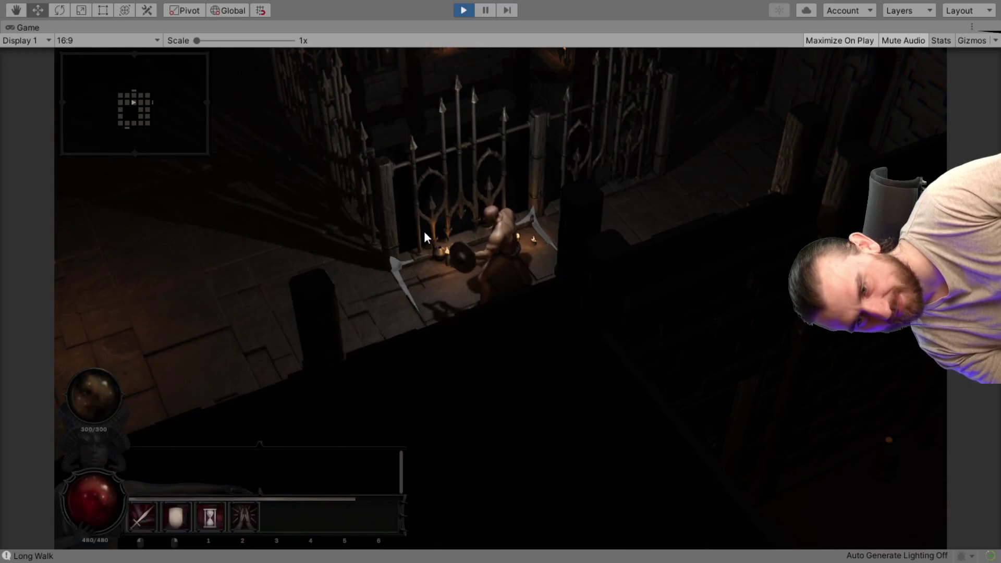
scroll(543, 239, down, 2)
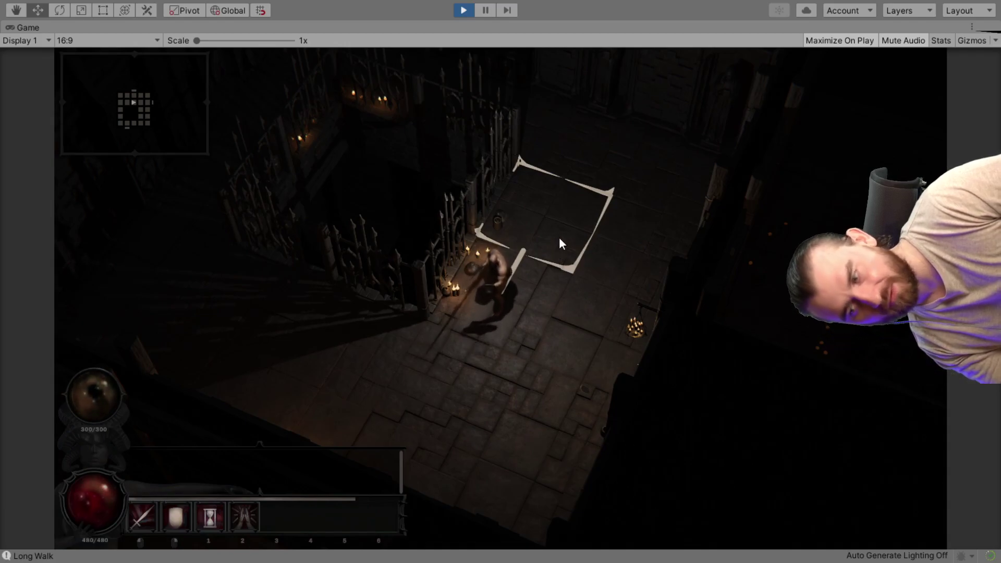
click(589, 149)
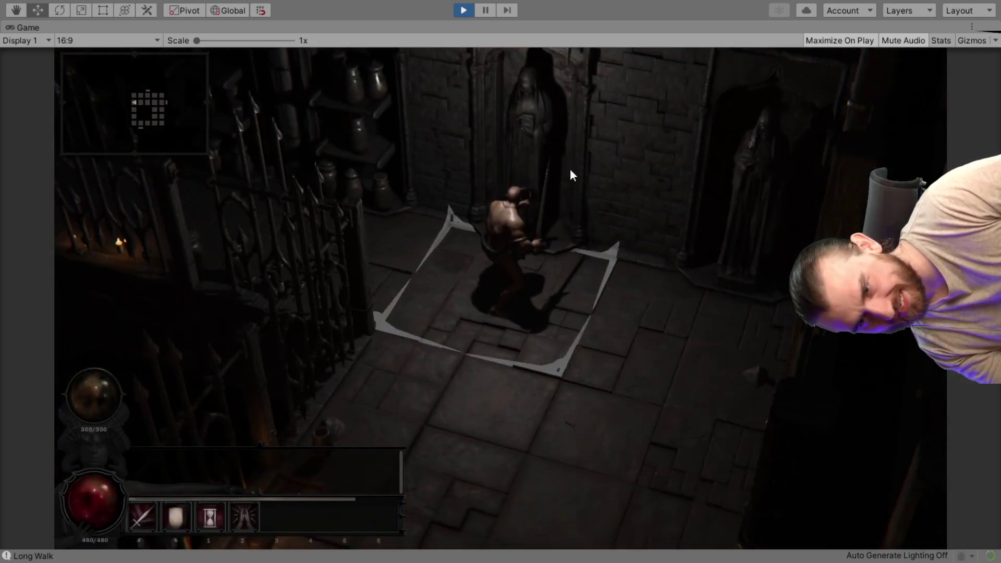
middle_drag(571, 170, 539, 177)
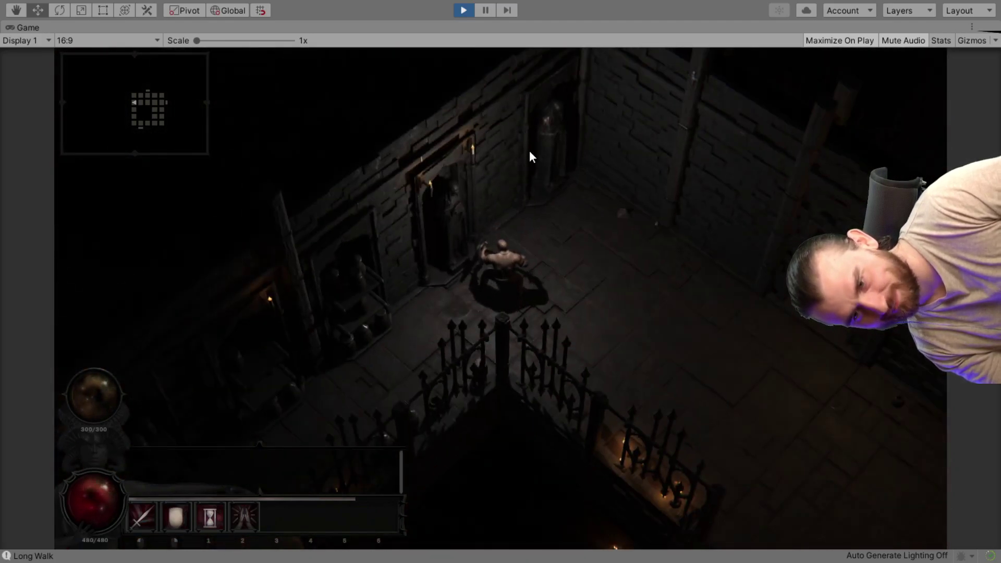
scroll(579, 171, up, 3)
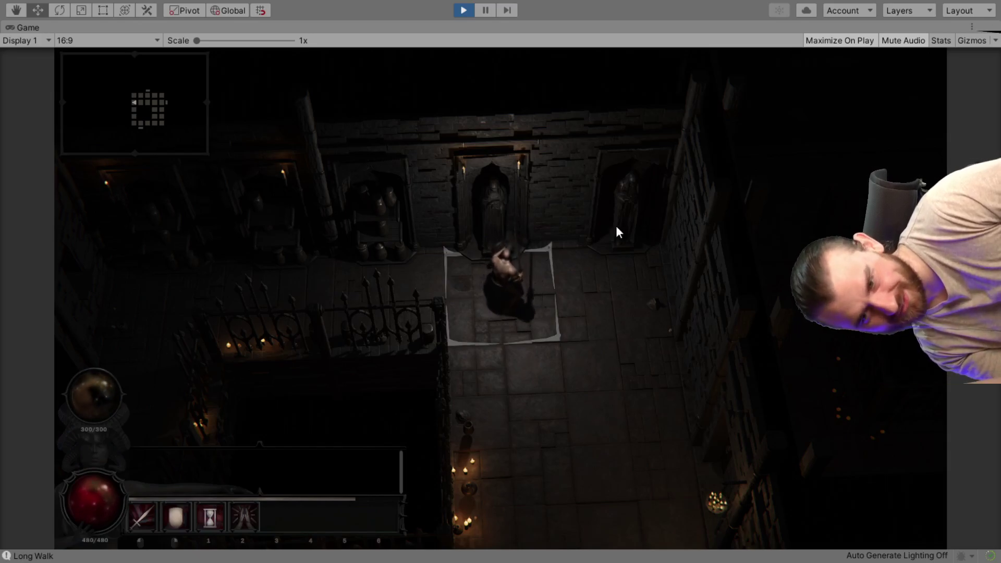
middle_drag(626, 222, 581, 199)
scroll(458, 220, up, 3)
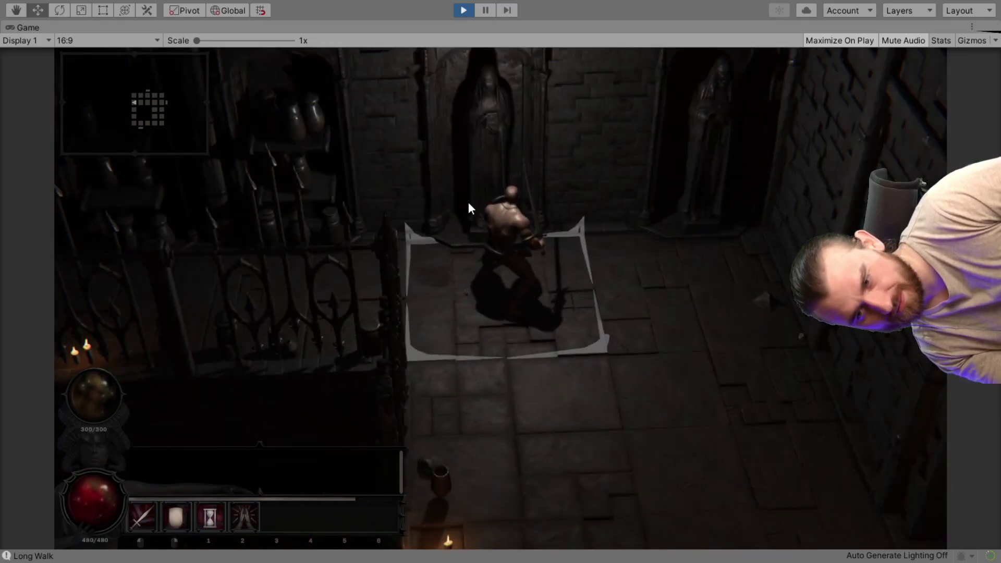
middle_drag(518, 213, 411, 195)
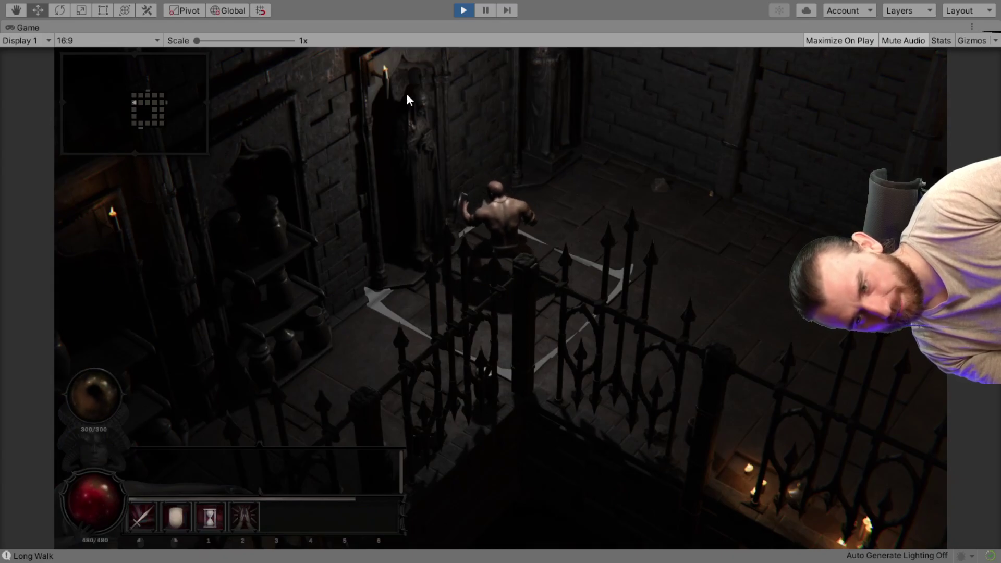
middle_drag(429, 114, 673, 156)
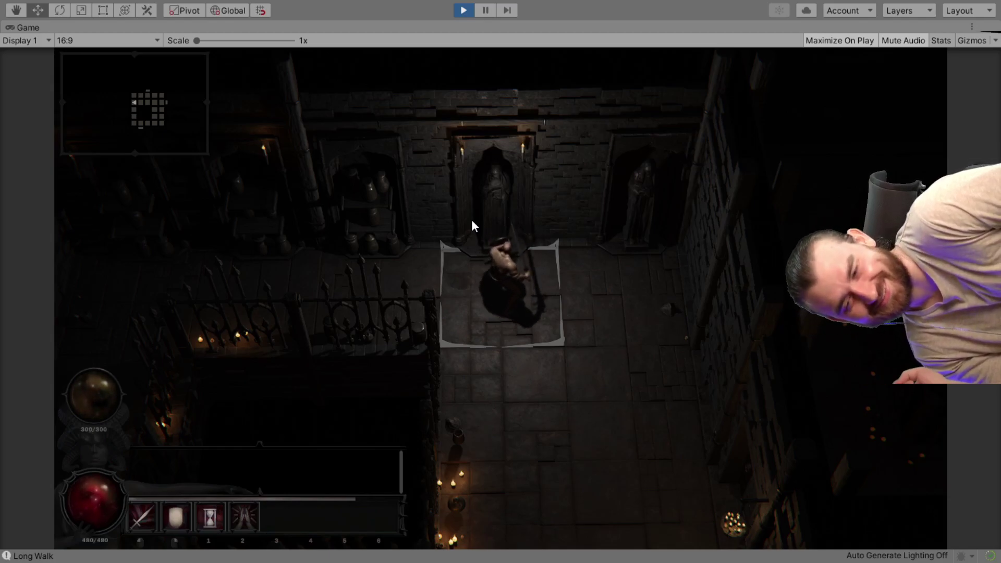
Walk the character between the statue alcove and the urn shelves, examining the shelves up close
click(406, 276)
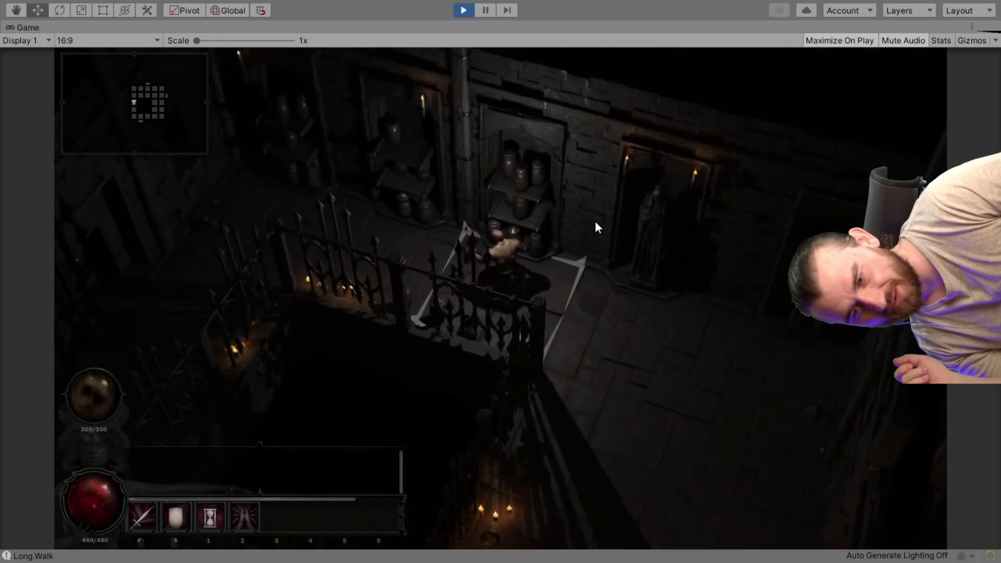
click(624, 292)
click(371, 258)
scroll(546, 258, up, 3)
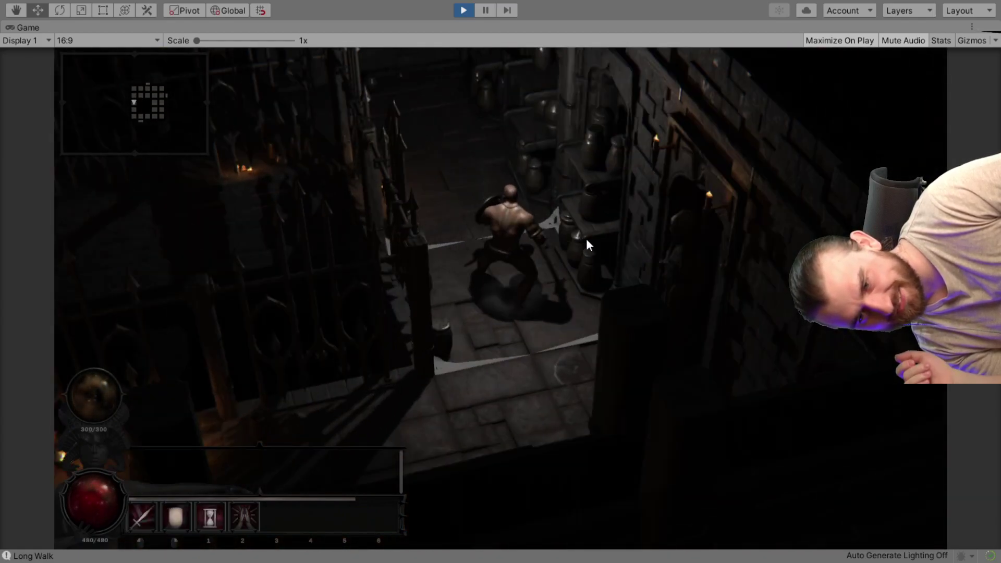
middle_drag(586, 239, 438, 230)
scroll(529, 228, down, 3)
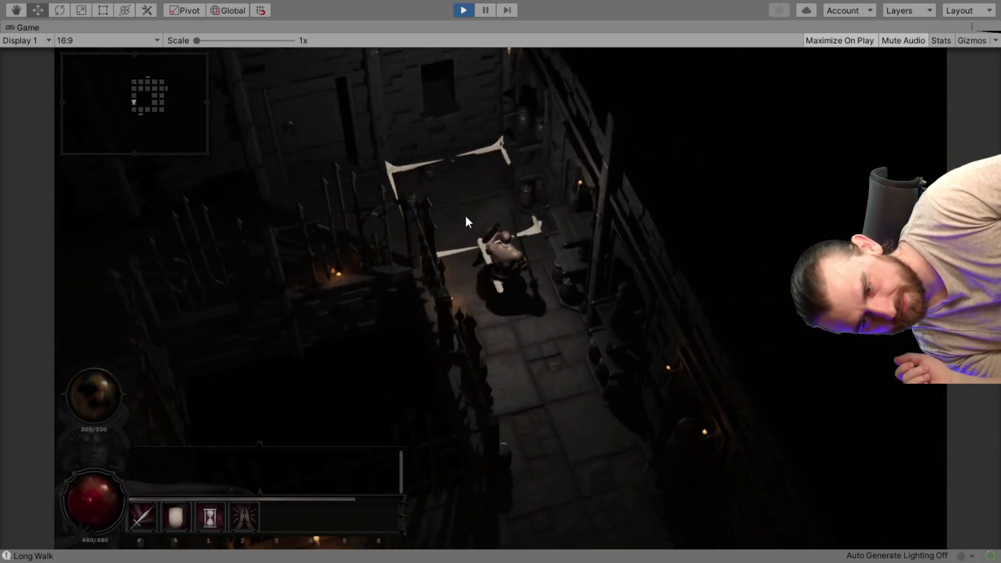
Examine the urn-shelf corridor from different angles and move the character further along it
middle_drag(455, 216, 308, 211)
middle_drag(539, 155, 697, 180)
mouse_move(553, 245)
middle_down()
mouse_move(665, 258)
mouse_move(544, 237)
middle_up()
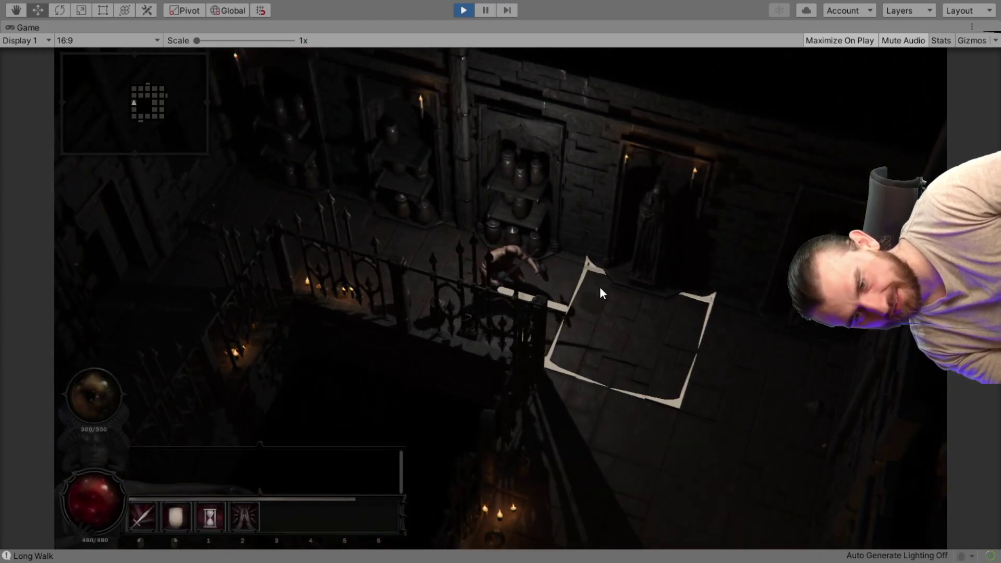
click(364, 264)
scroll(551, 136, up, 3)
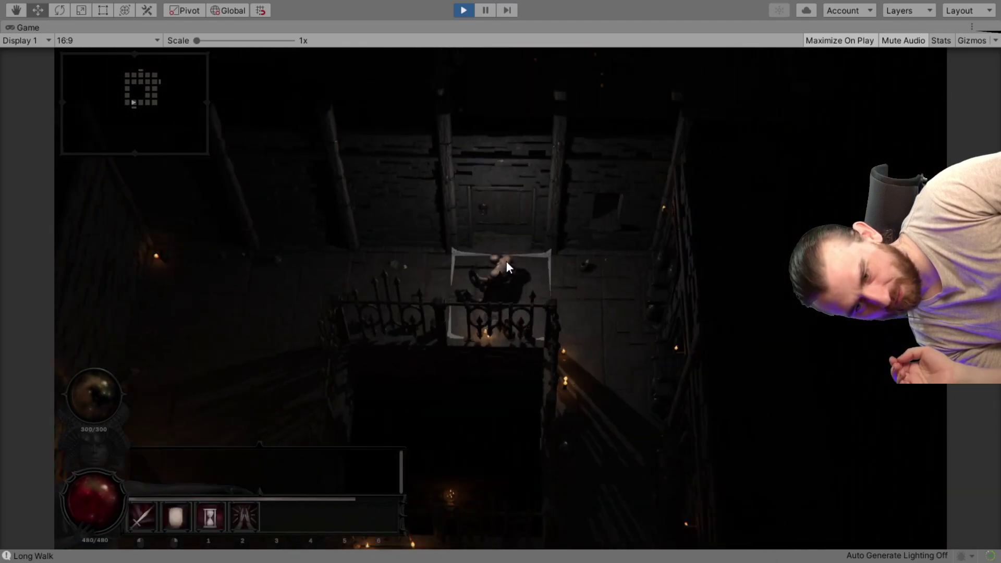
Go through the door in the stone wall and attack the Skeleton Berserker in the adjoining room
click(491, 194)
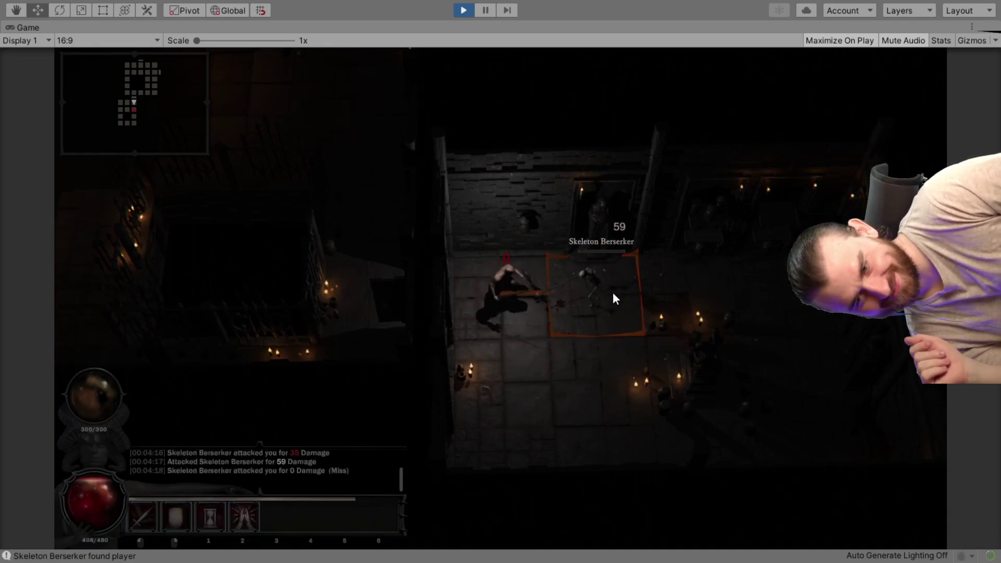
click(615, 292)
middle_drag(615, 286, 464, 277)
middle_drag(578, 284, 426, 266)
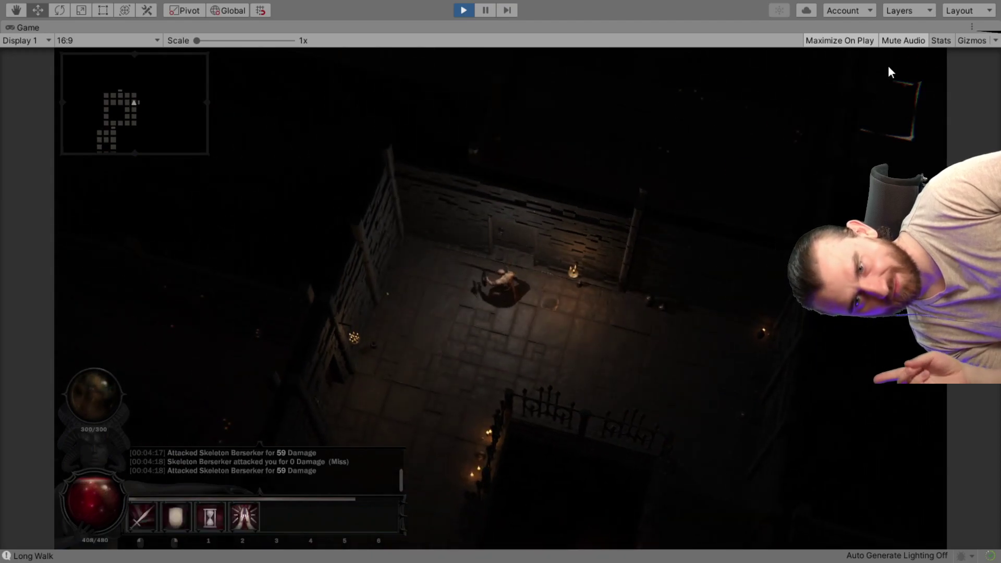
Unmute the game audio, then open the closed door in the wall beside the character
click(903, 43)
click(548, 312)
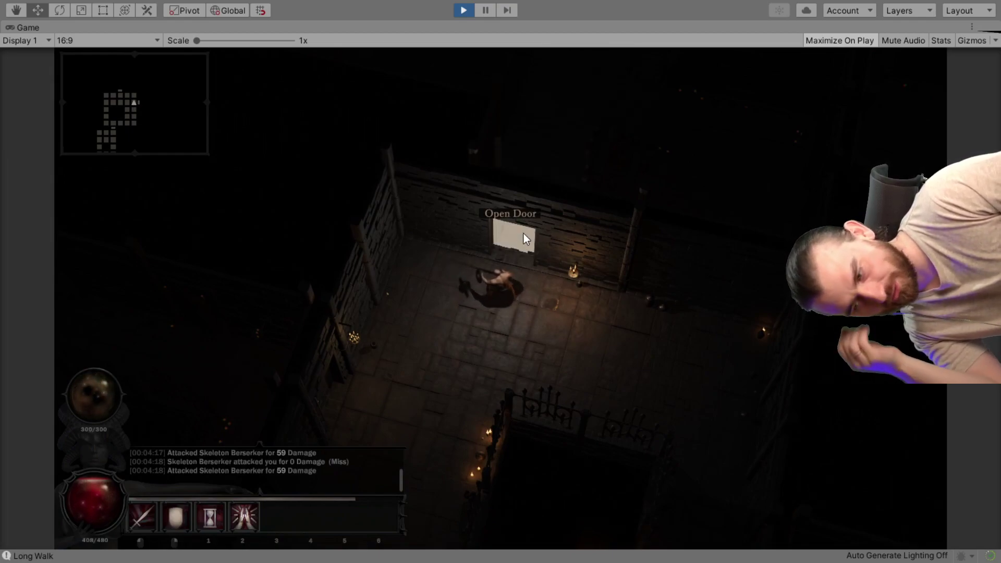
click(523, 234)
click(493, 348)
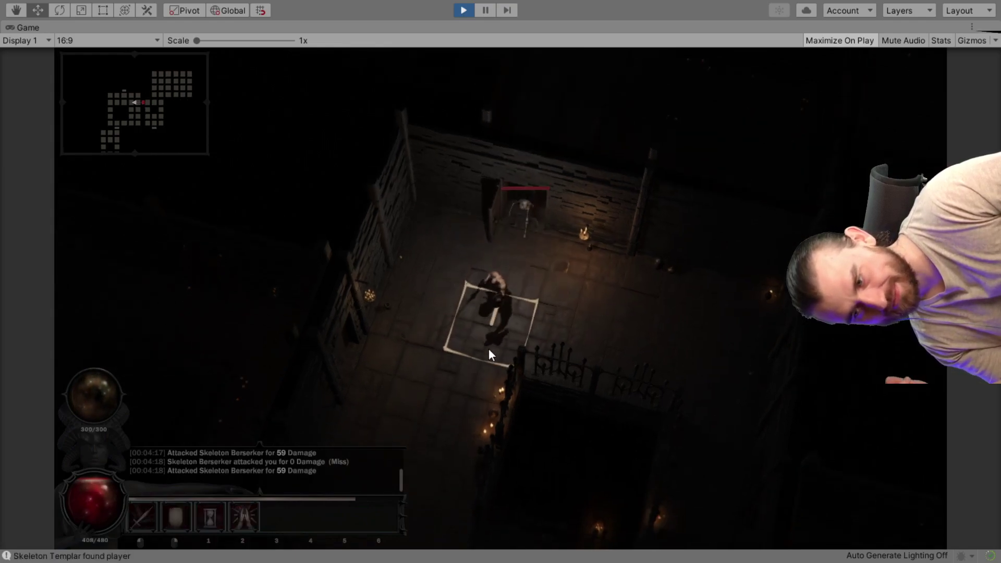
Attack the Skeleton Templar by the opened door repeatedly until it is defeated
click(517, 236)
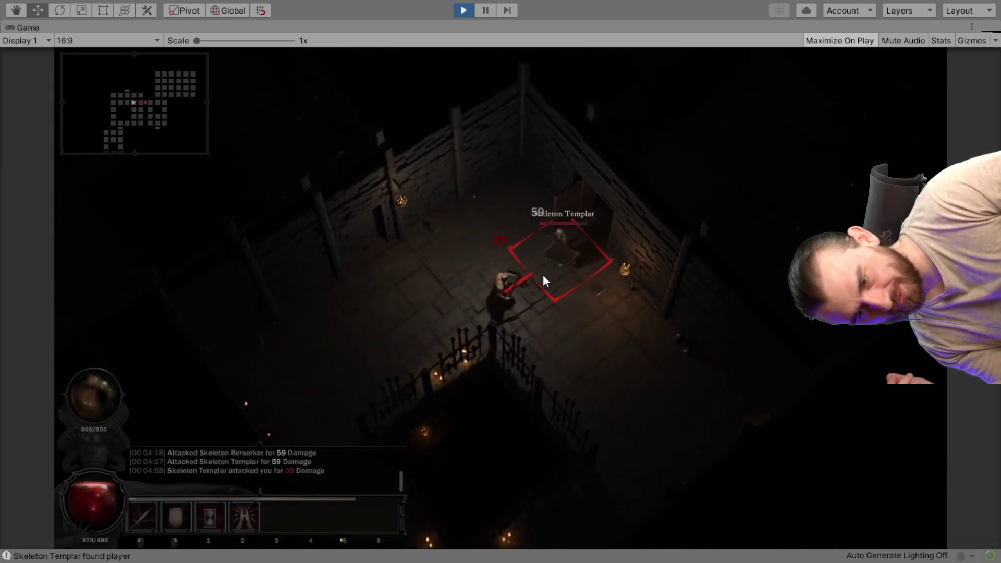
click(542, 273)
click(558, 268)
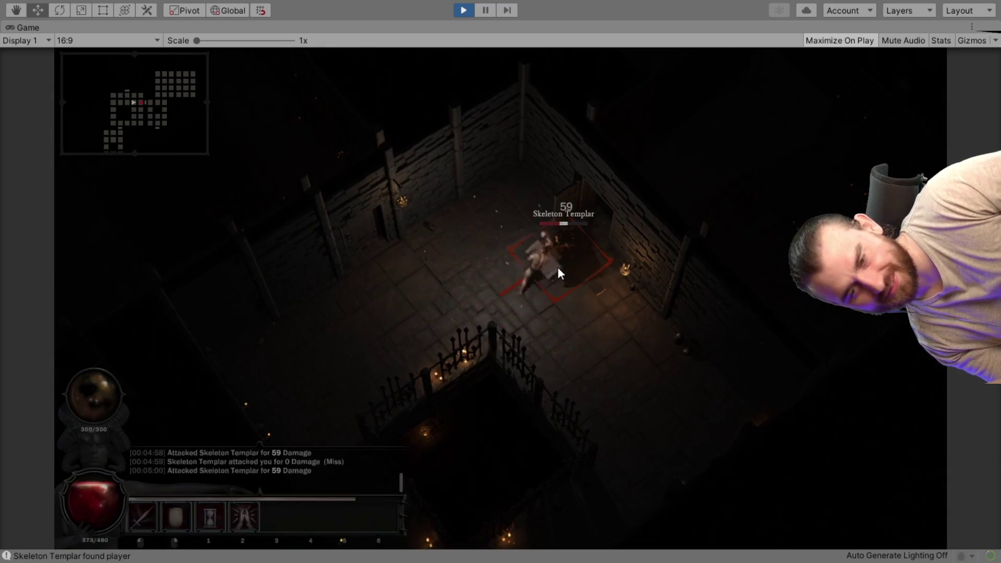
click(558, 268)
click(559, 270)
click(558, 269)
Inspect the item details of the Arm Chain dropped on the skeleton's tile
mouse_move(555, 255)
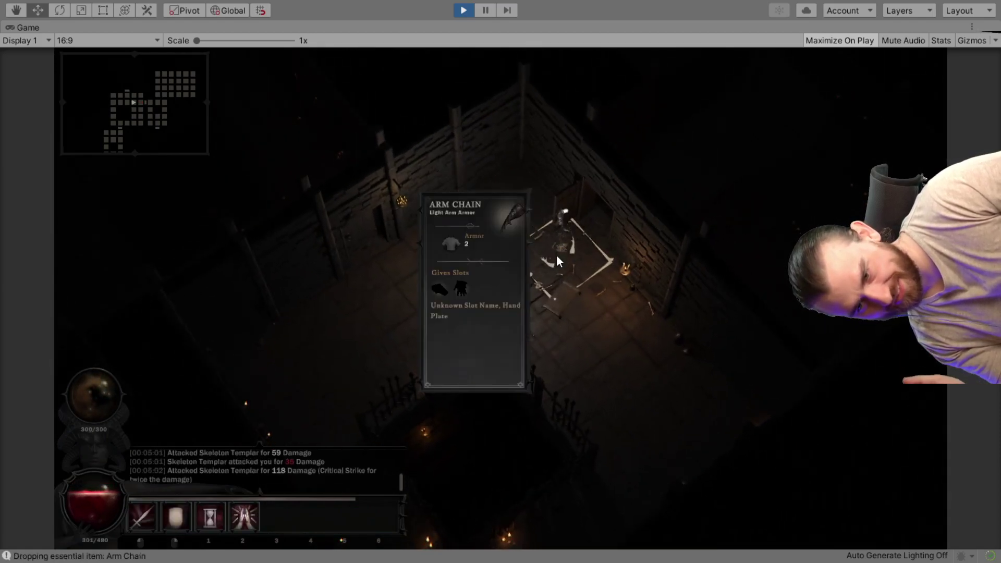
scroll(551, 302, up, 3)
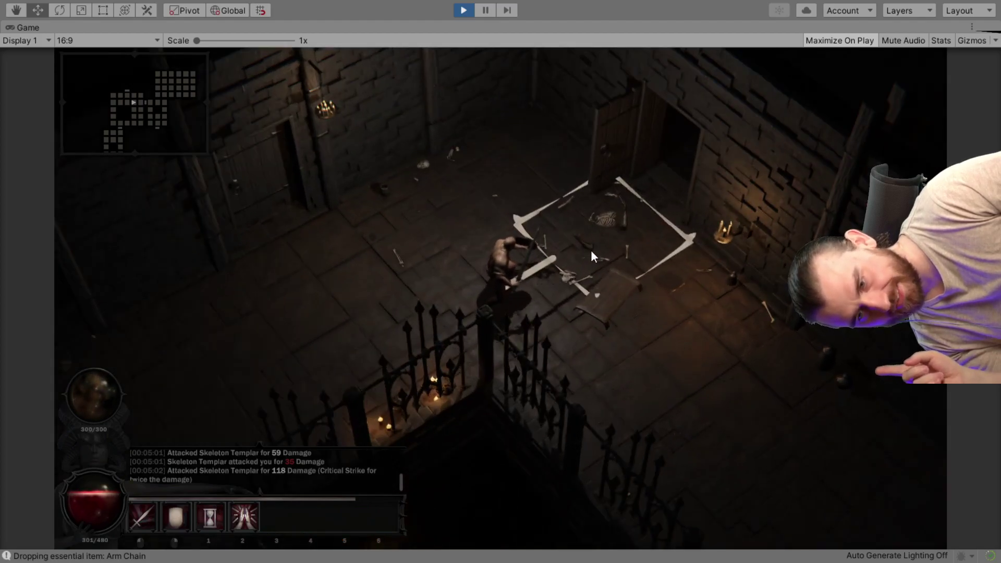
mouse_move(591, 247)
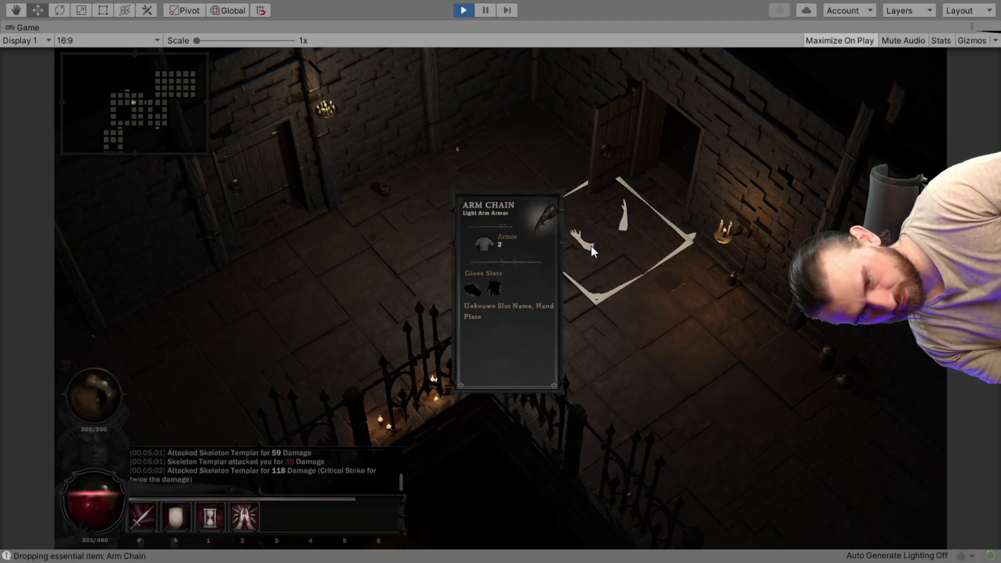
Check the character's stats and equipment slots, including the slots given by the equipped Arm Chain
key(i)
scroll(828, 329, down, 4)
scroll(827, 325, up, 3)
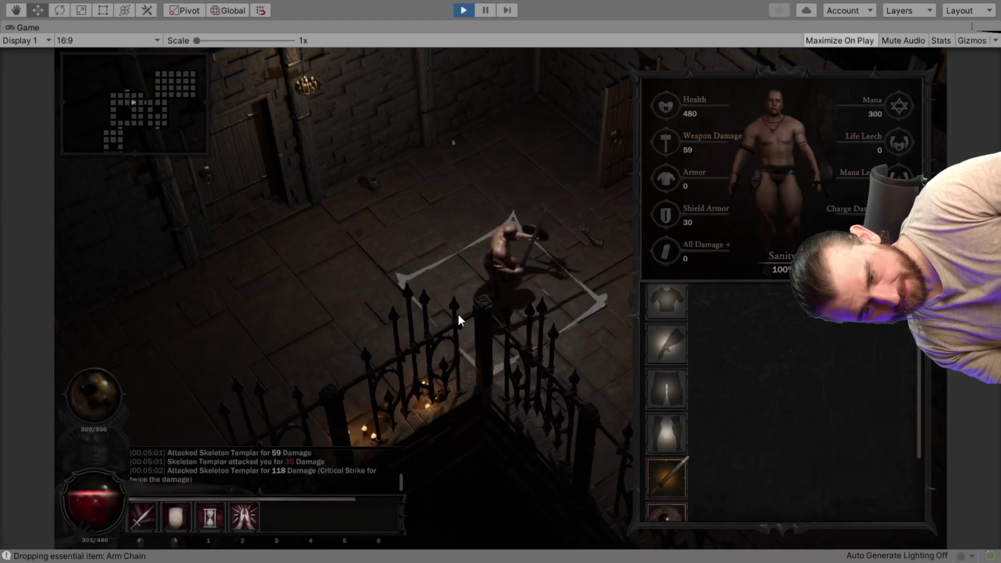
key(i)
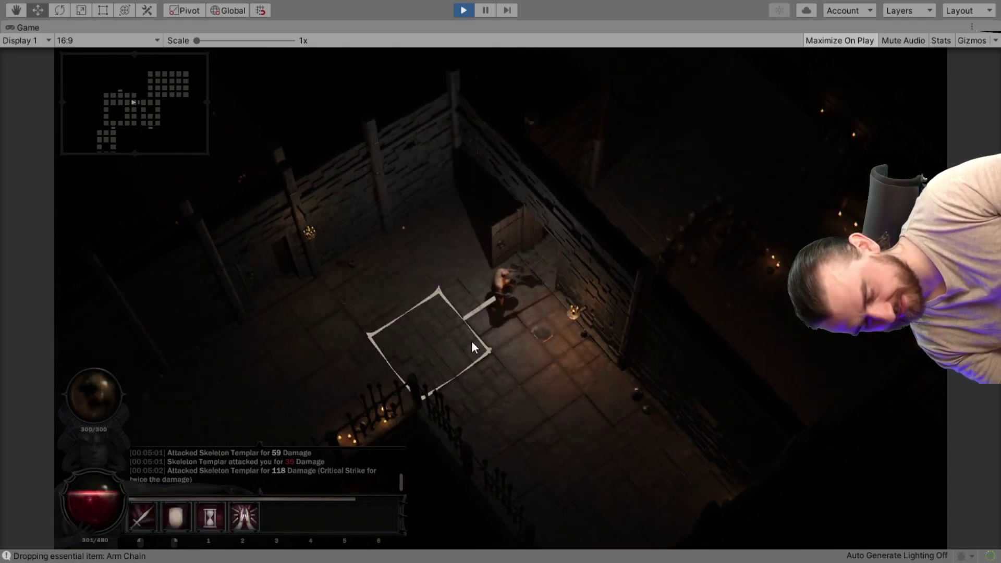
key(i)
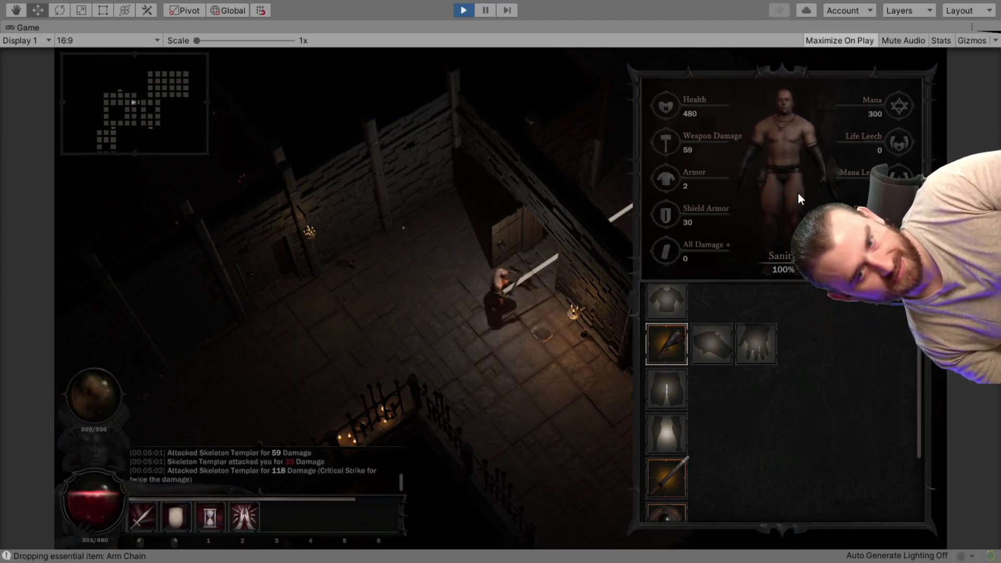
key(i)
Walk the character through the doorways of the candle-lit crypt rooms toward the room with the coffin
middle_drag(559, 246, 471, 188)
click(645, 209)
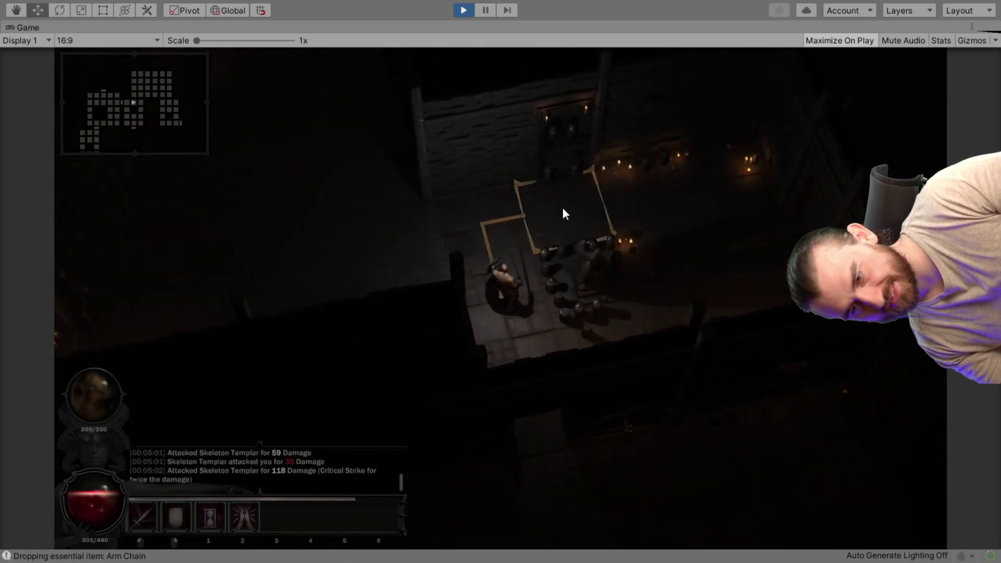
middle_drag(563, 214, 470, 229)
click(564, 229)
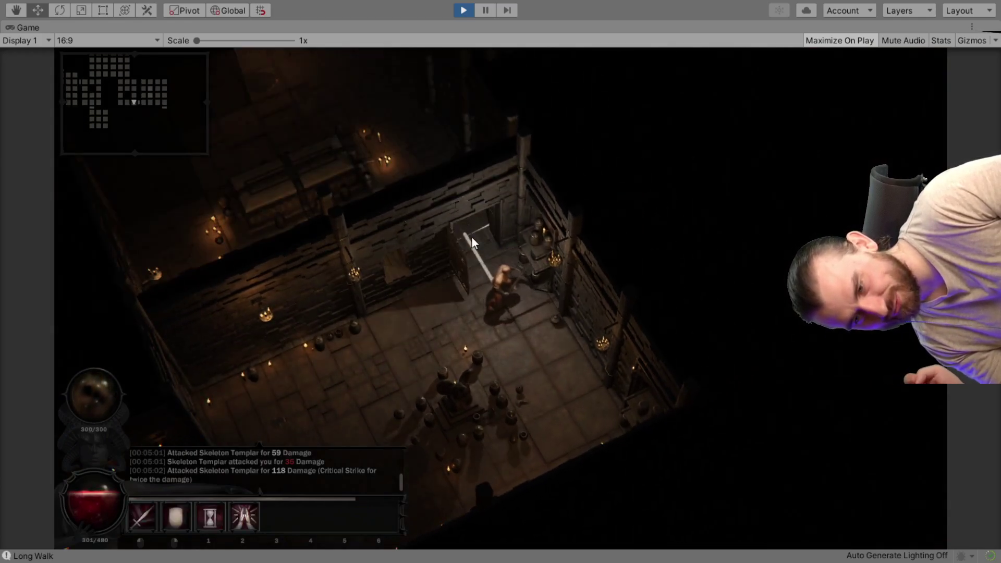
middle_drag(456, 336, 509, 326)
click(455, 293)
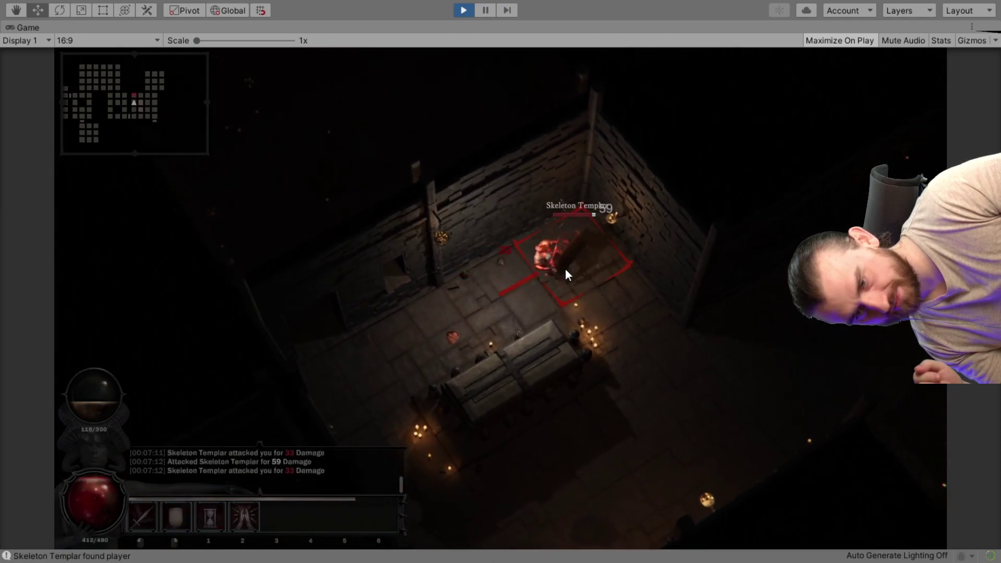
Attack the Skeleton Templar beside the coffin repeatedly until it is defeated
click(566, 269)
click(566, 269)
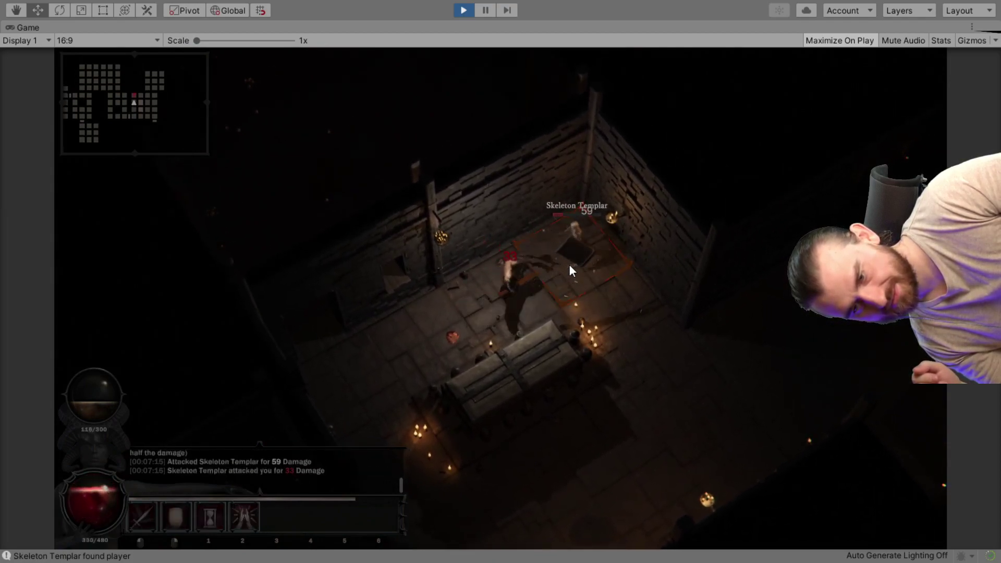
click(569, 265)
click(569, 259)
Collect the Chainmail dropped by the defeated Skeleton Templar and check it in the character's equipment
middle_drag(589, 264, 556, 245)
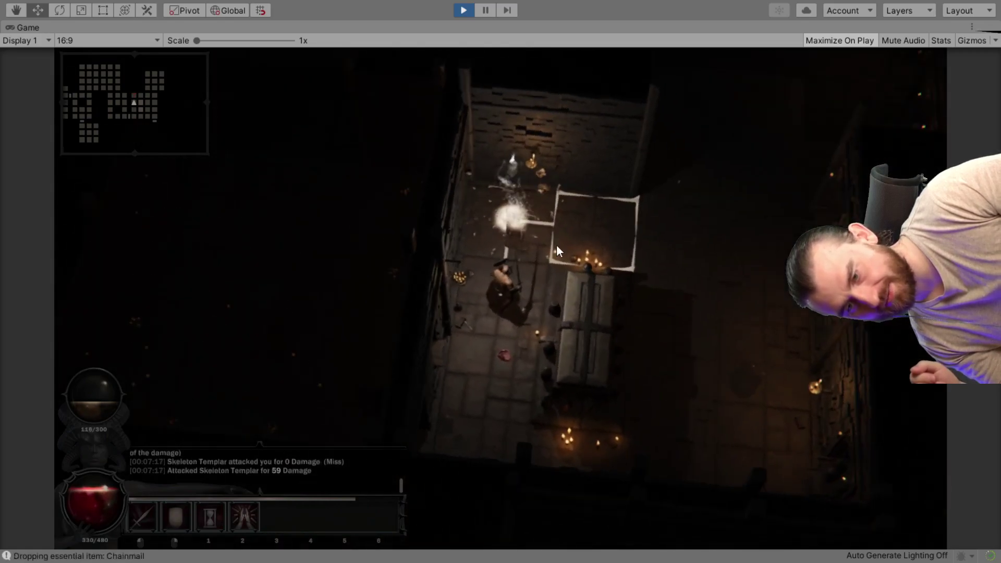
click(508, 220)
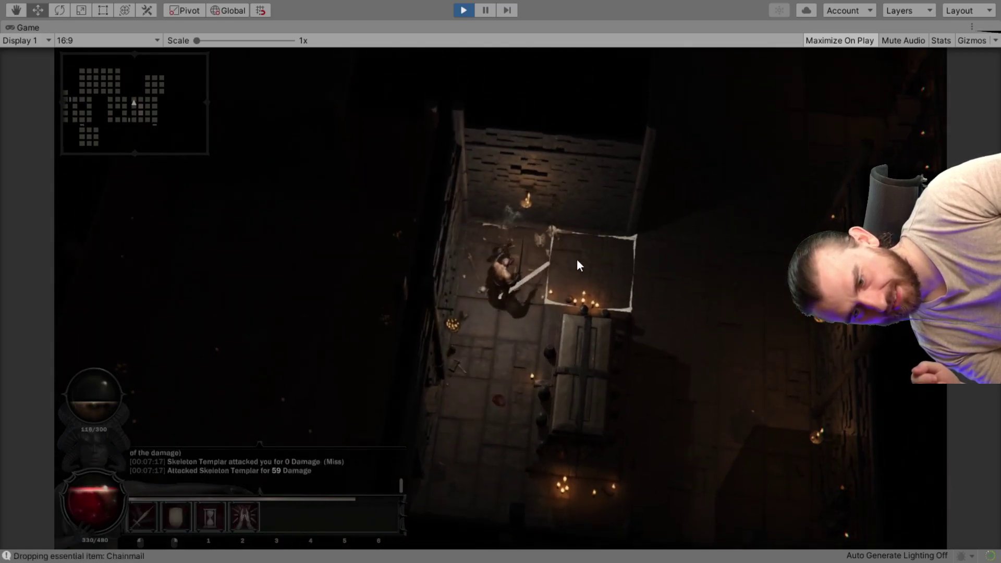
key(i)
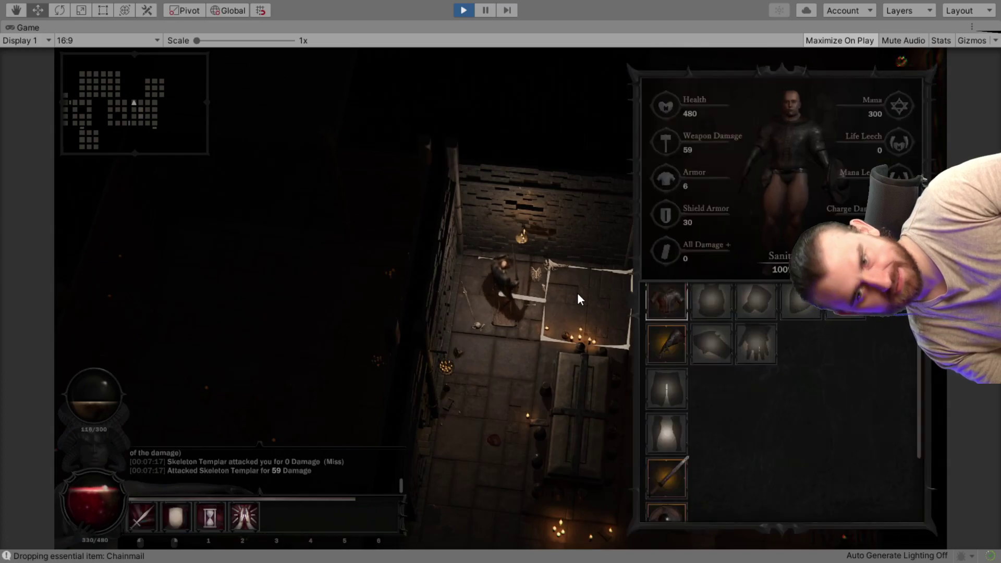
key(i)
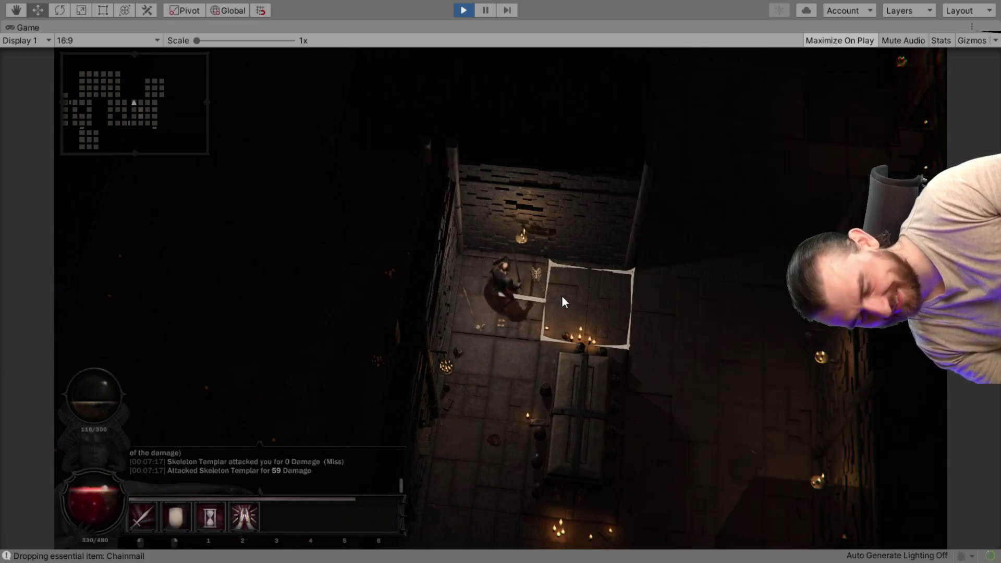
key(i)
key(i)
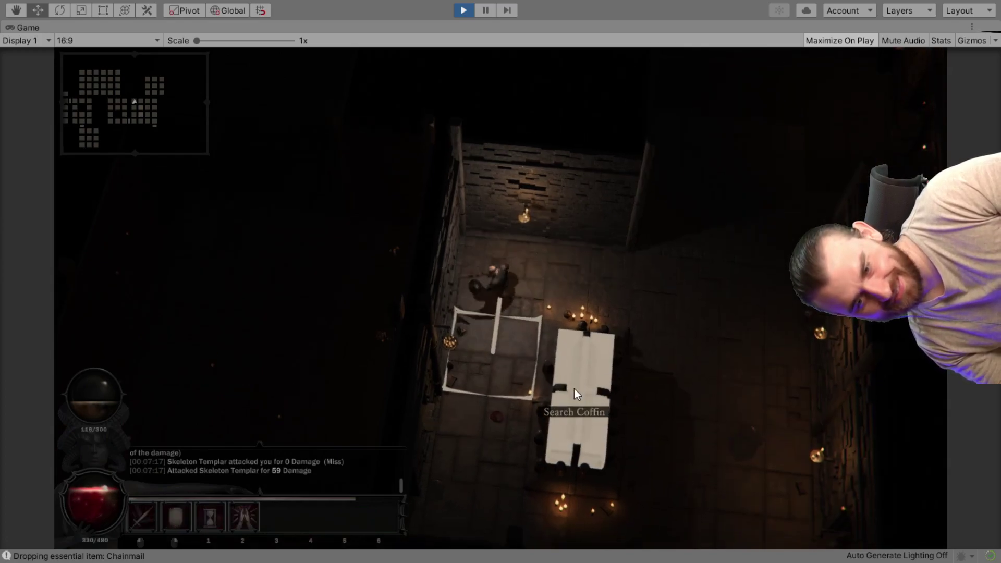
Search the coffin, pick up the Noble's Plated Boots and check them in the character's equipment
click(574, 389)
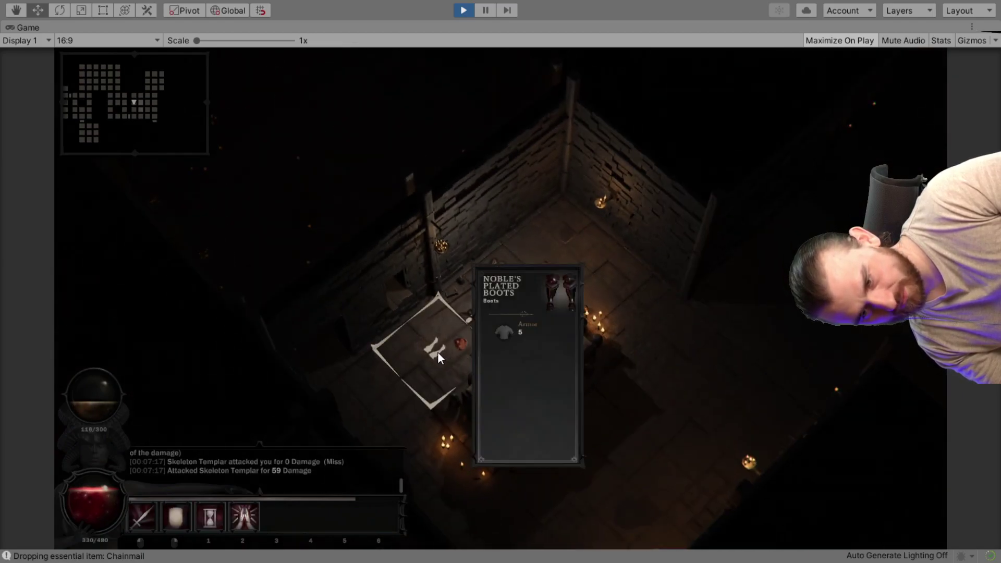
click(437, 352)
key(i)
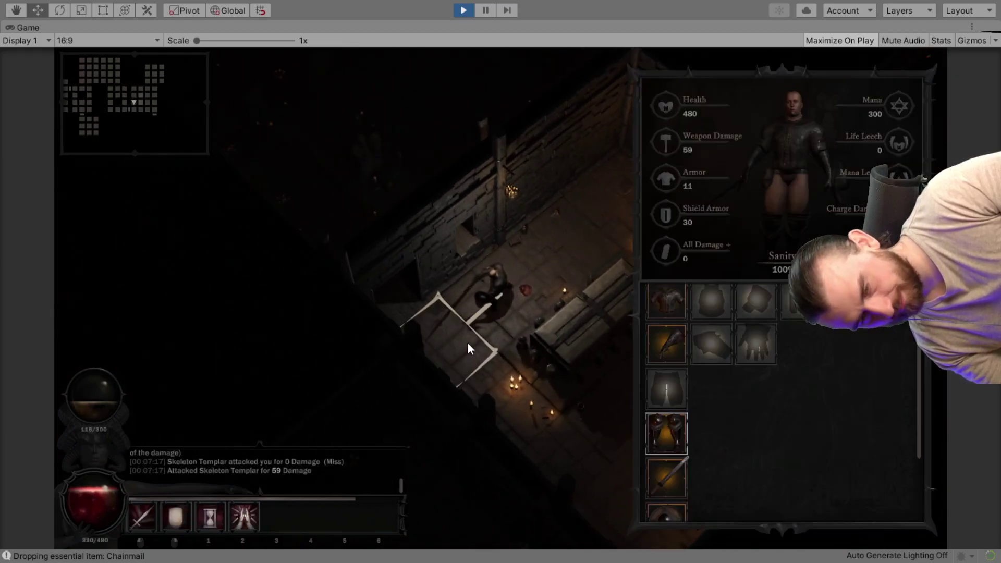
click(469, 343)
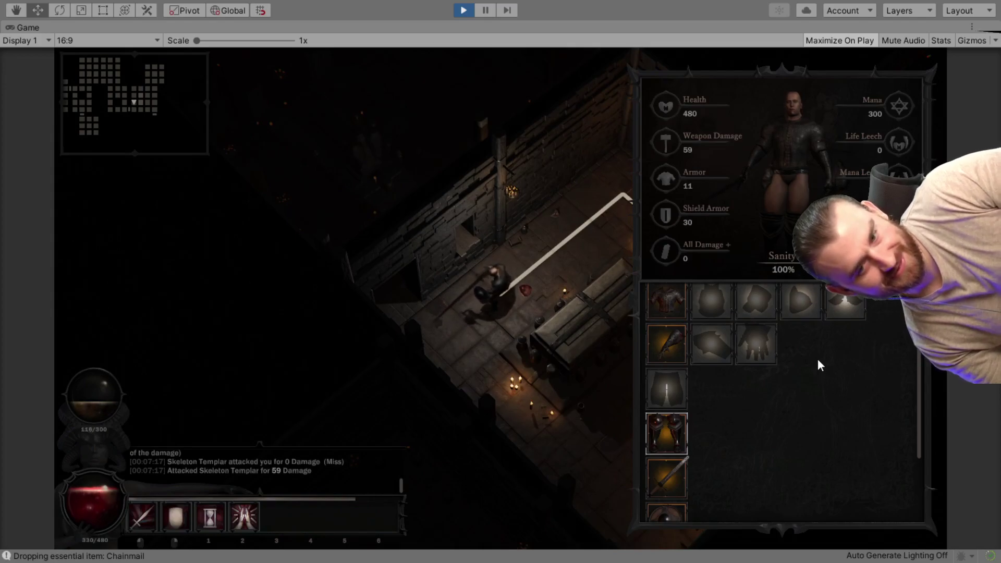
key(i)
Walk the character around the coffin and into the dark passage leading out of the room
click(609, 258)
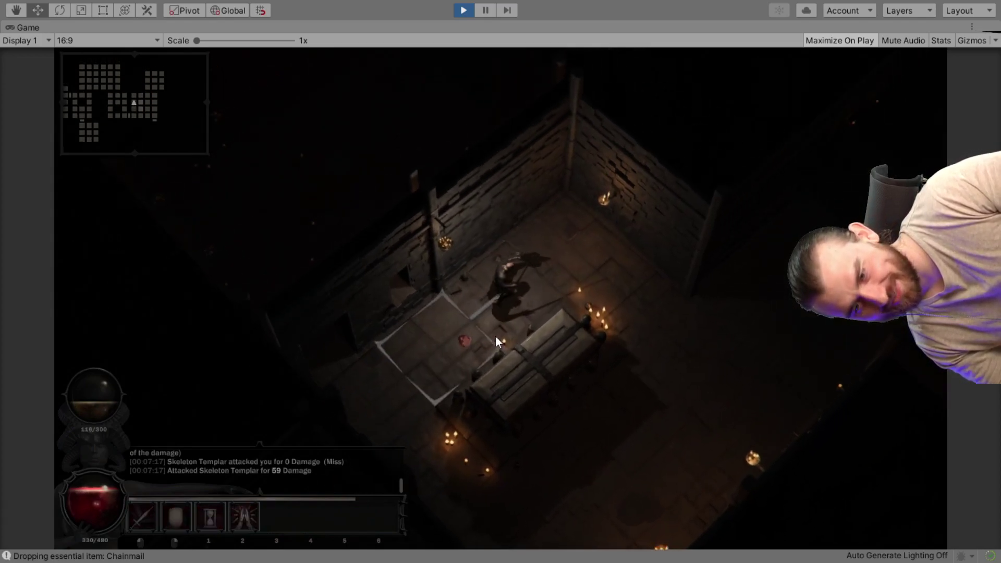
click(615, 326)
middle_drag(615, 327, 502, 277)
click(578, 291)
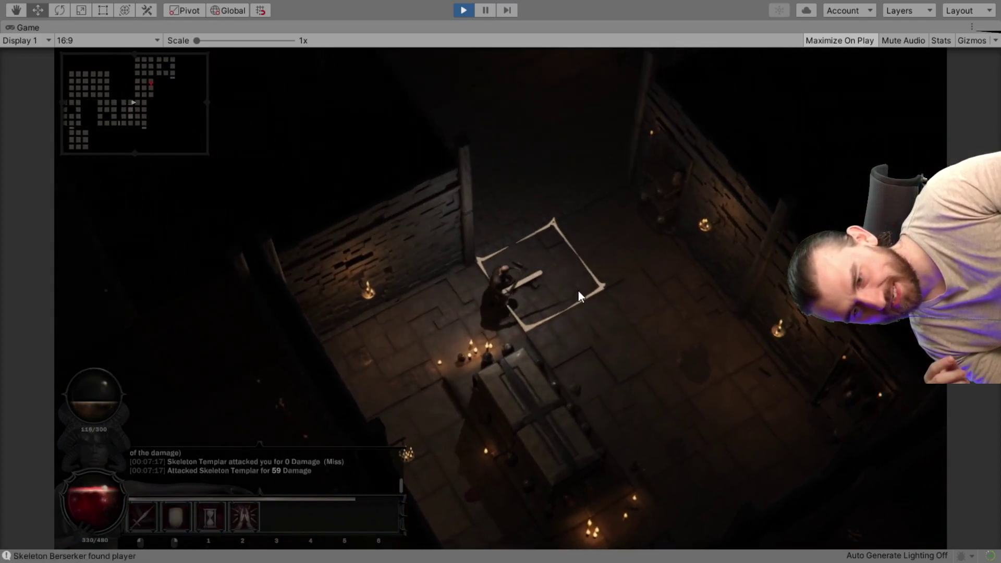
click(494, 233)
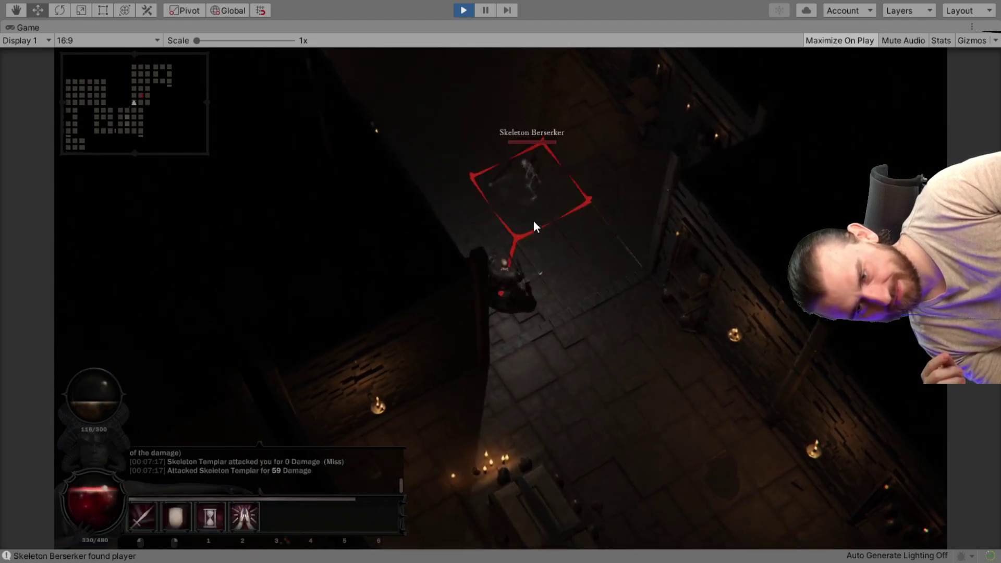
Attack the Skeleton Berserker in the passage repeatedly until it is defeated
click(530, 218)
middle_drag(530, 218, 611, 235)
click(614, 237)
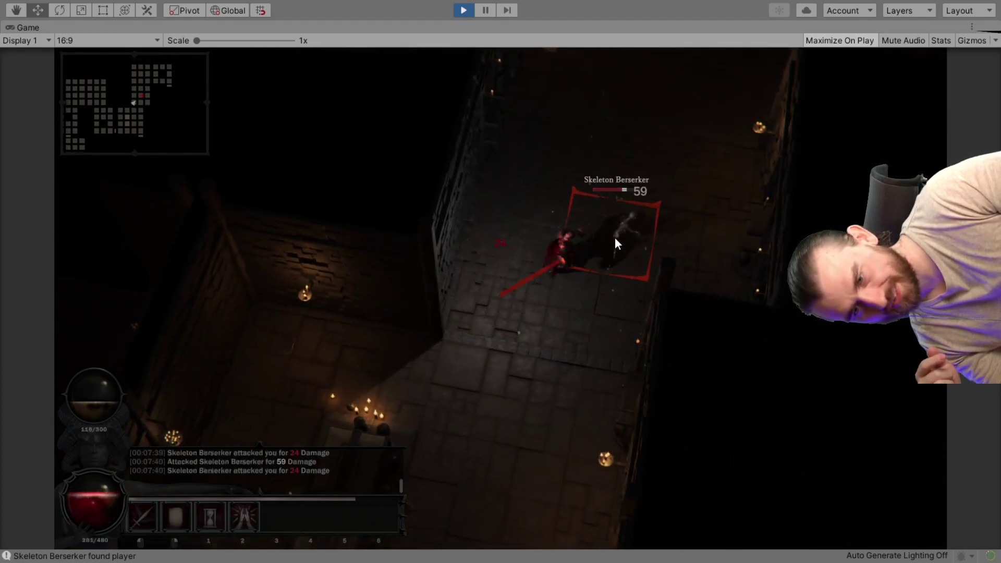
click(616, 239)
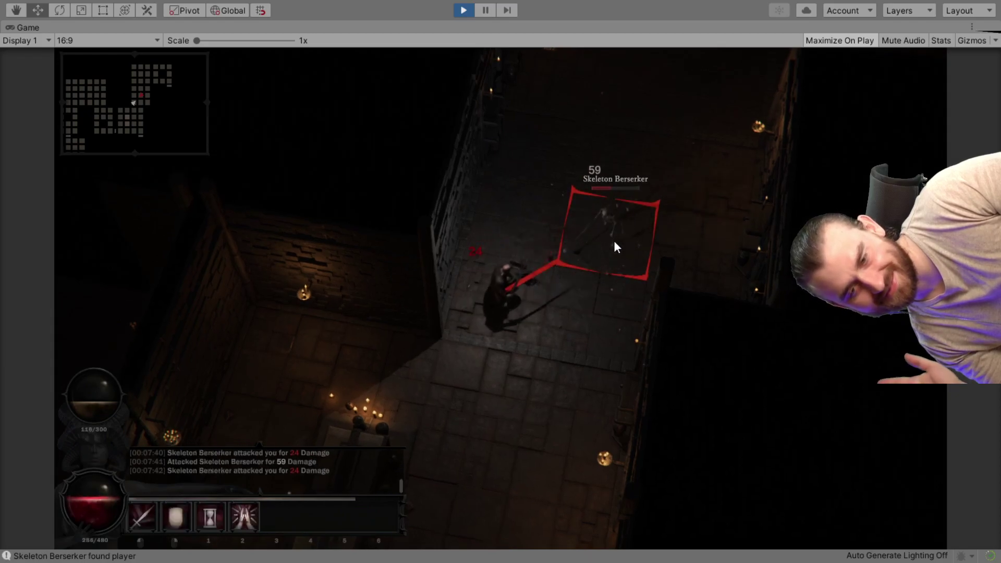
click(614, 241)
click(614, 241)
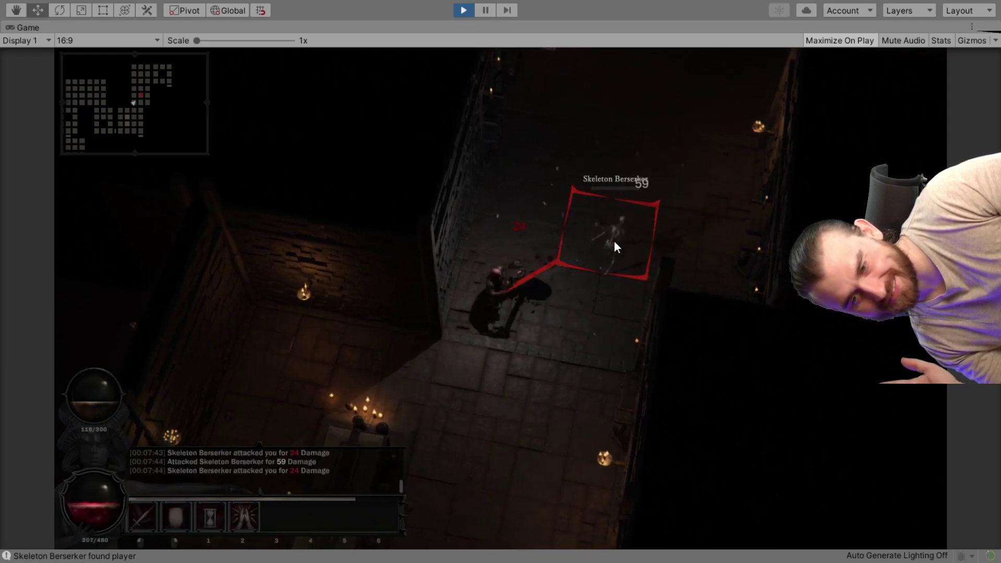
click(614, 240)
Position the character by the passage's side wall and attack the approaching Skeleton Templar until it is defeated
middle_drag(614, 240, 486, 271)
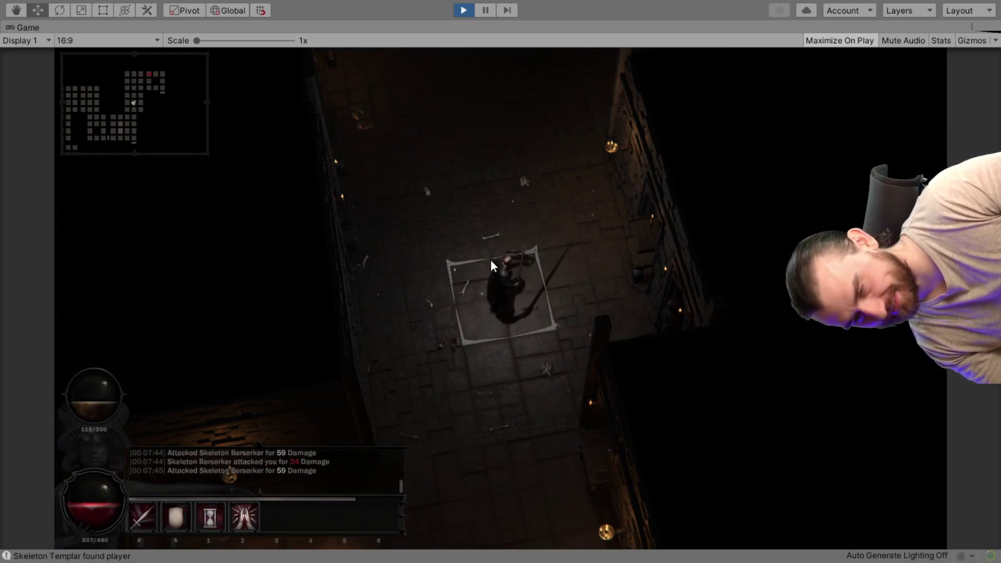
click(460, 237)
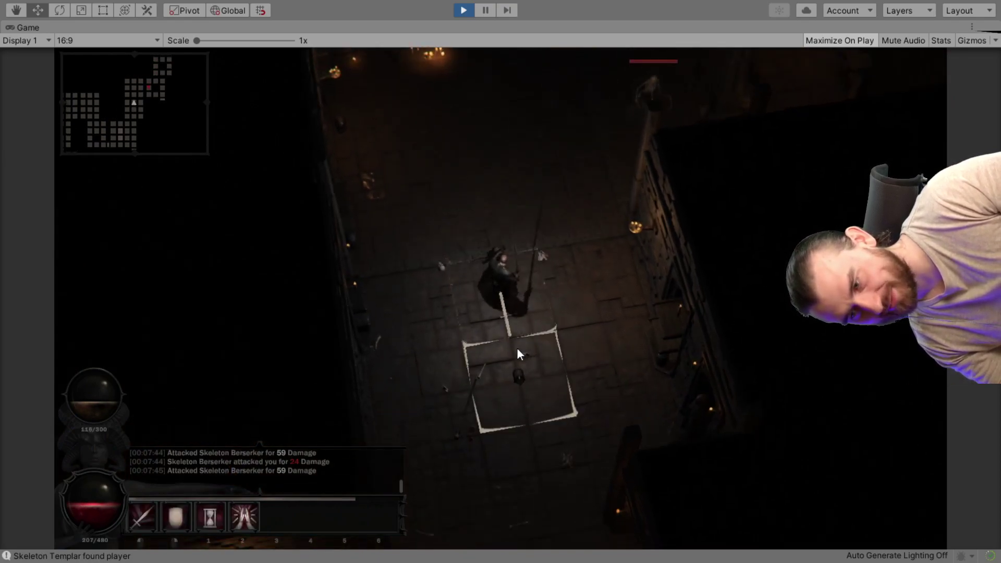
click(525, 362)
click(568, 299)
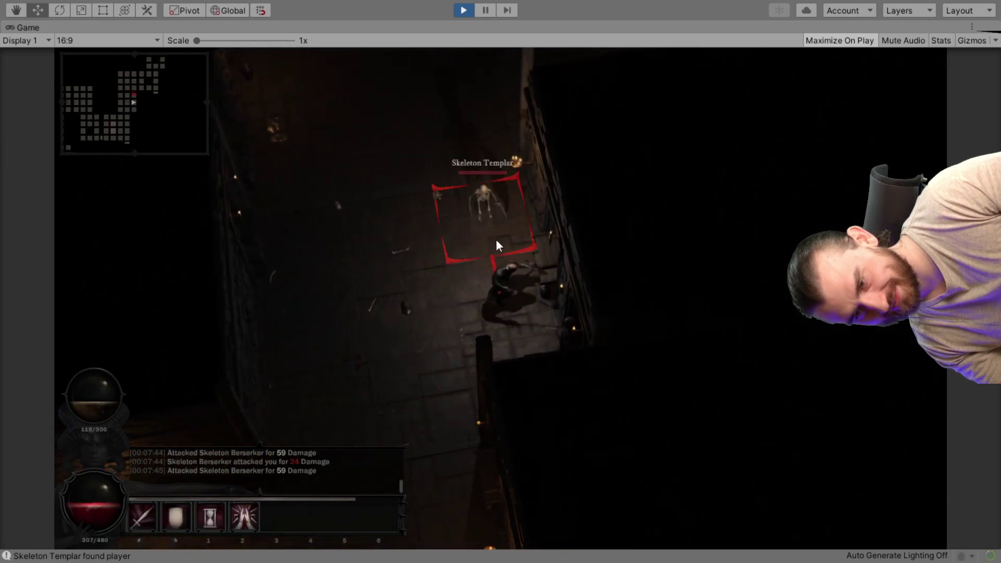
click(486, 218)
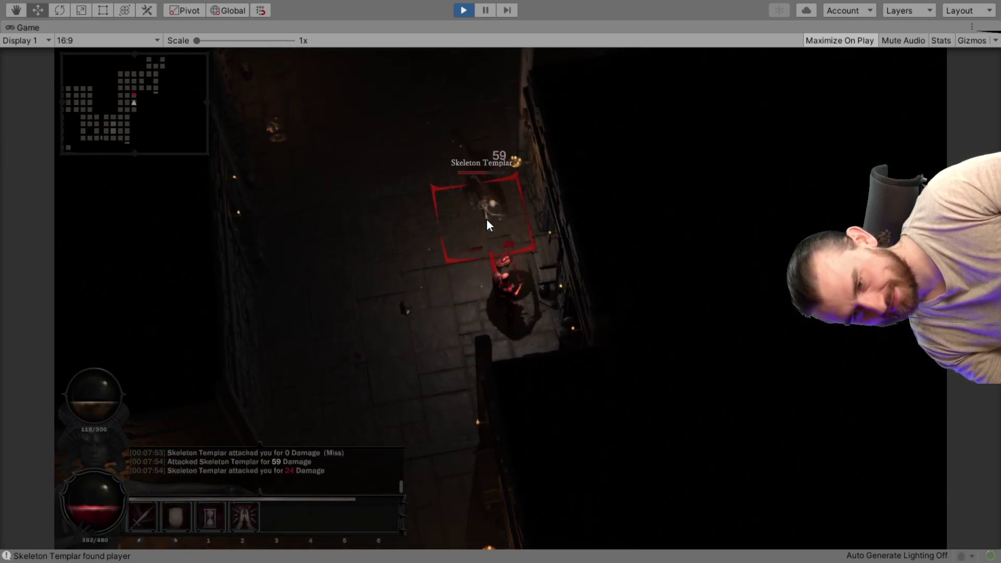
click(487, 218)
click(487, 218)
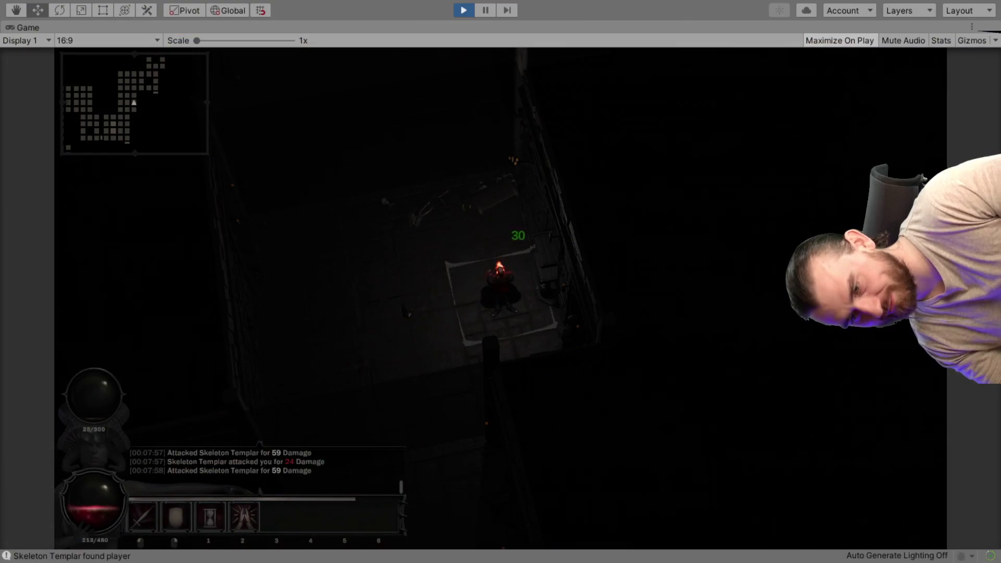
Walk the character back to the coffin room and inspect the already searched coffin
middle_drag(388, 308, 499, 248)
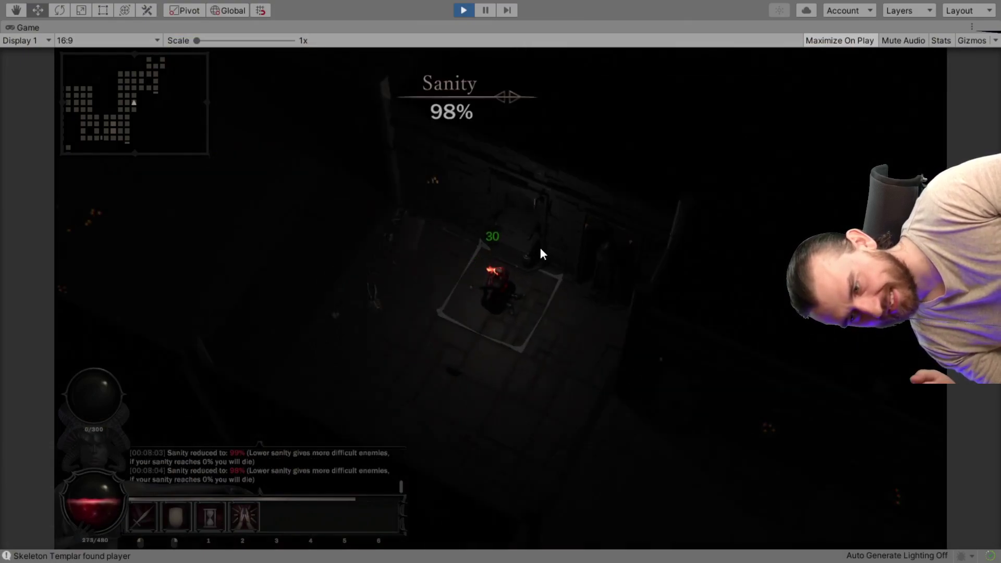
click(121, 125)
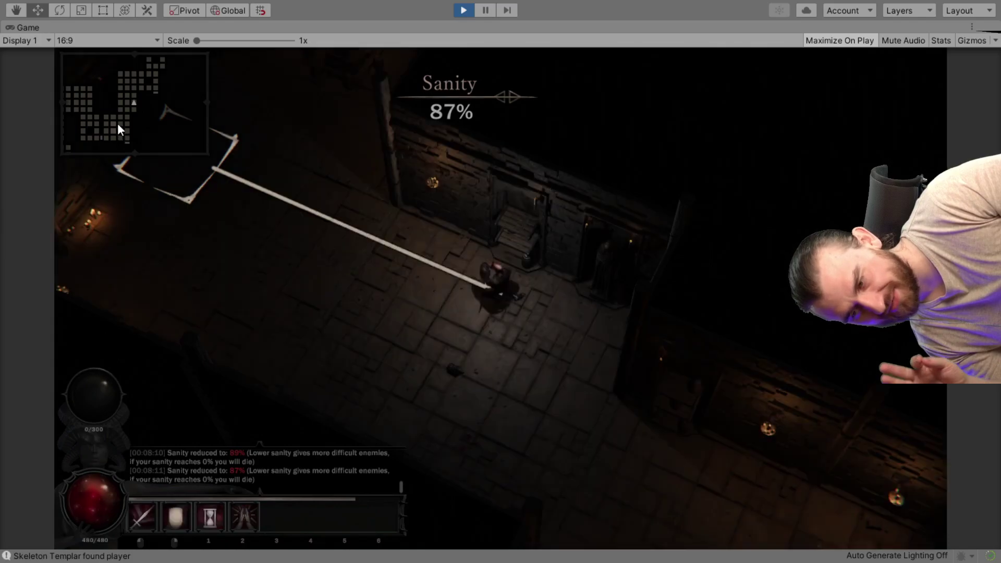
click(573, 404)
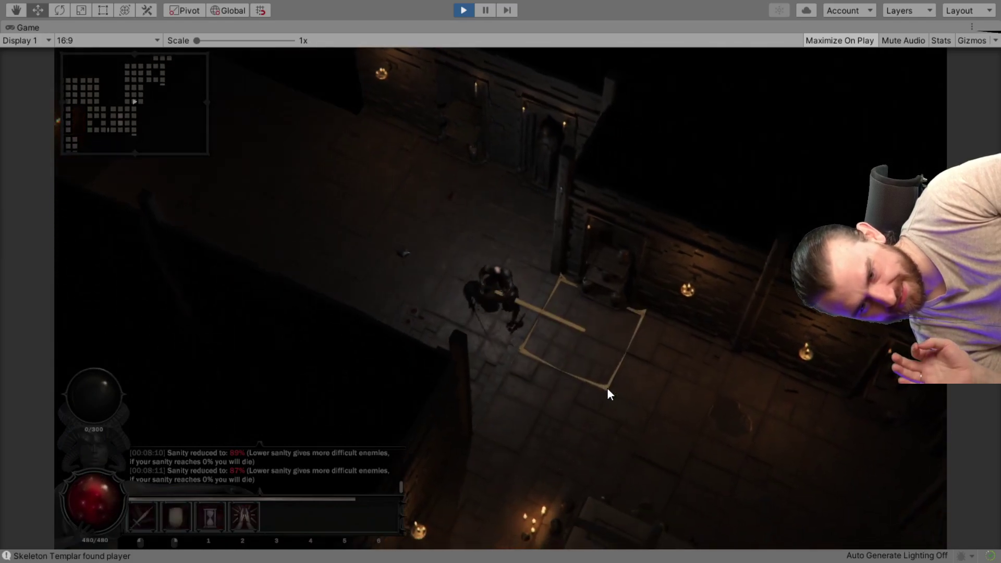
click(553, 389)
middle_drag(480, 340, 371, 366)
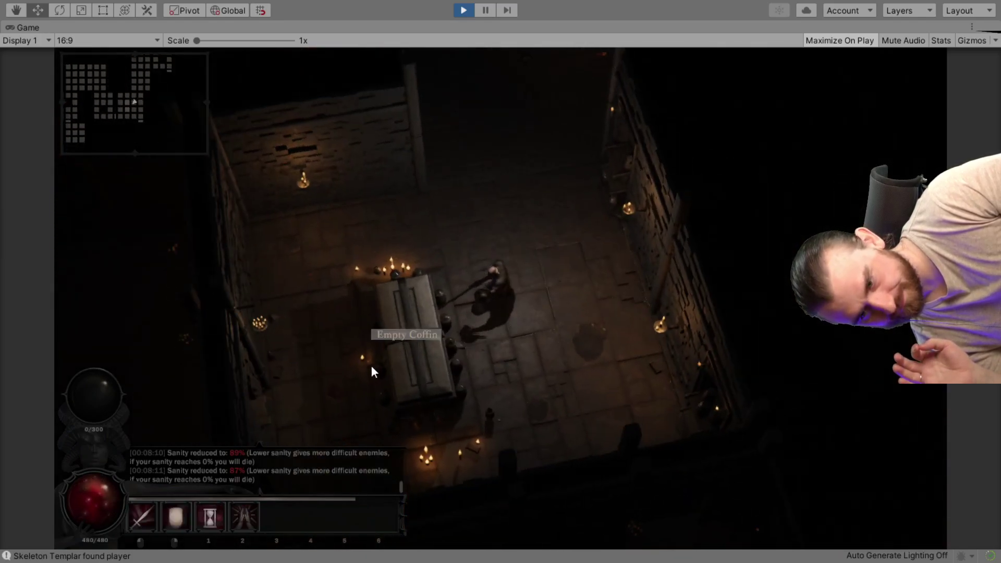
click(415, 324)
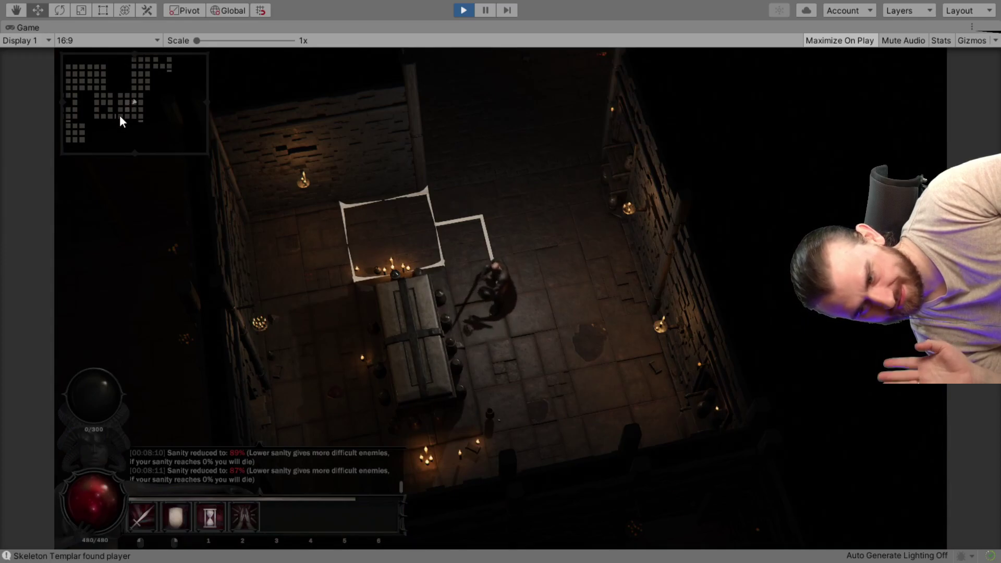
Lead the character out of the coffin room and along the passage toward the hall beyond
click(484, 184)
click(528, 180)
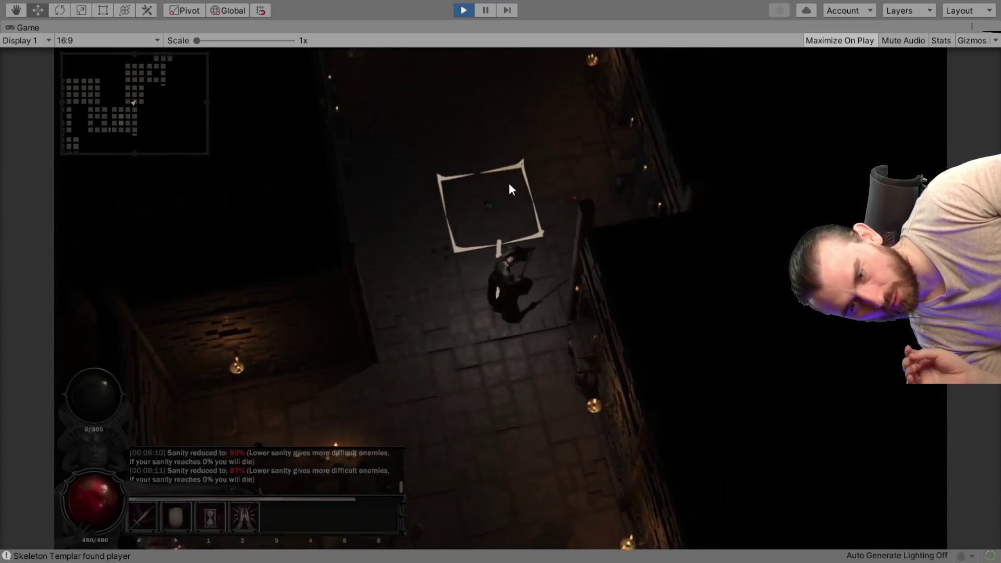
middle_drag(502, 182, 346, 177)
click(340, 180)
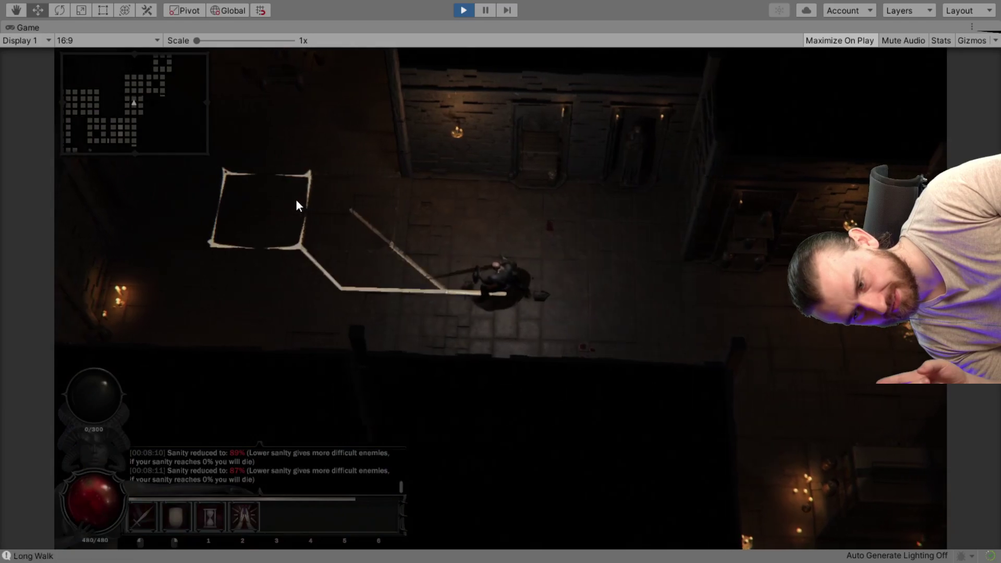
Walk the character past the tall stone pillar toward the wall and survey the surrounding rooms
middle_drag(295, 199, 477, 175)
middle_drag(542, 226, 415, 179)
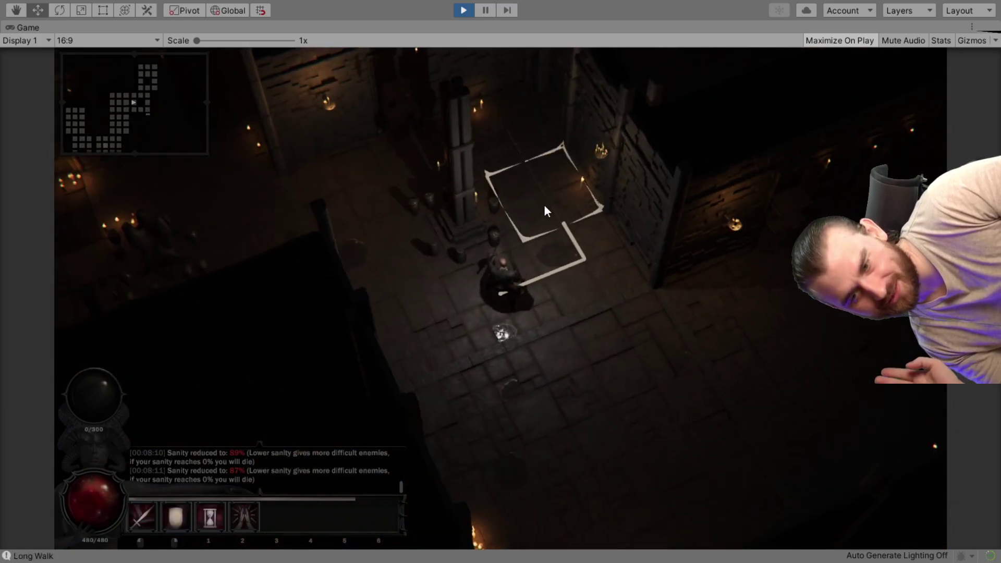
click(543, 206)
middle_drag(452, 246, 468, 232)
scroll(453, 231, up, 3)
scroll(406, 225, down, 4)
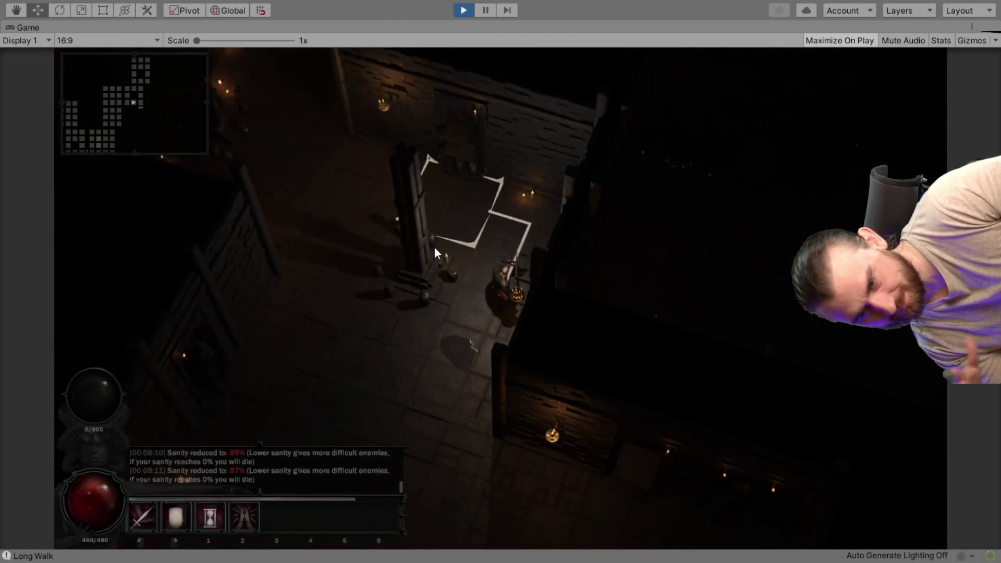
Walk the character around the tall pillar and into position to meet the approaching Skeleton Berserker
click(439, 224)
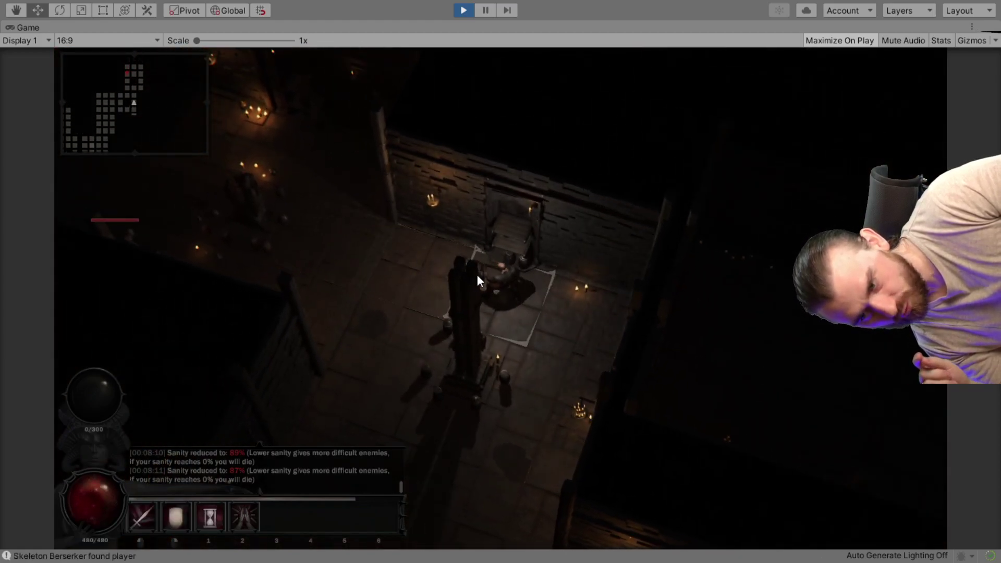
middle_drag(441, 275, 645, 224)
click(415, 317)
click(486, 228)
Attack the Skeleton Berserker beside the pillar until it is defeated
click(589, 286)
middle_drag(589, 286, 665, 288)
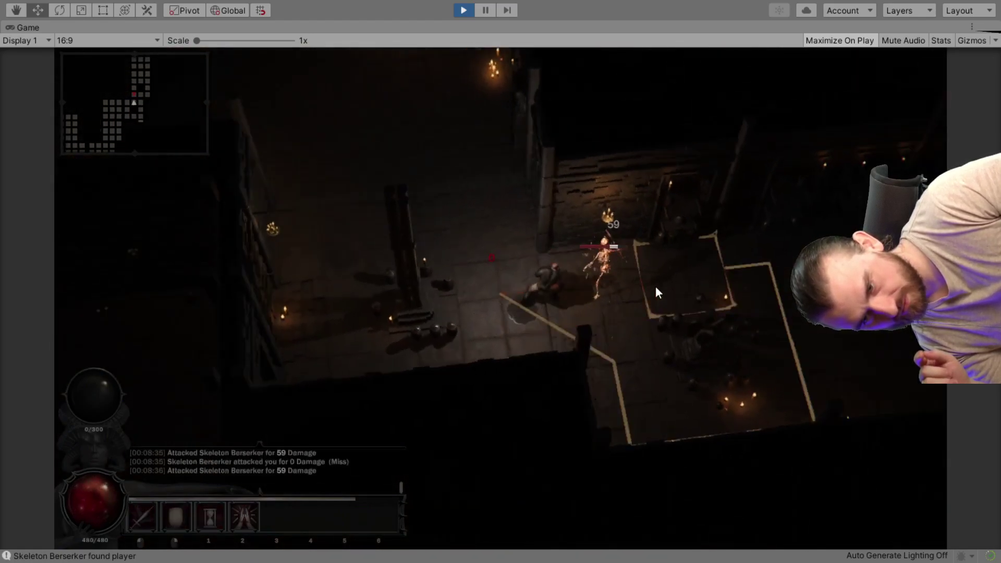
click(570, 354)
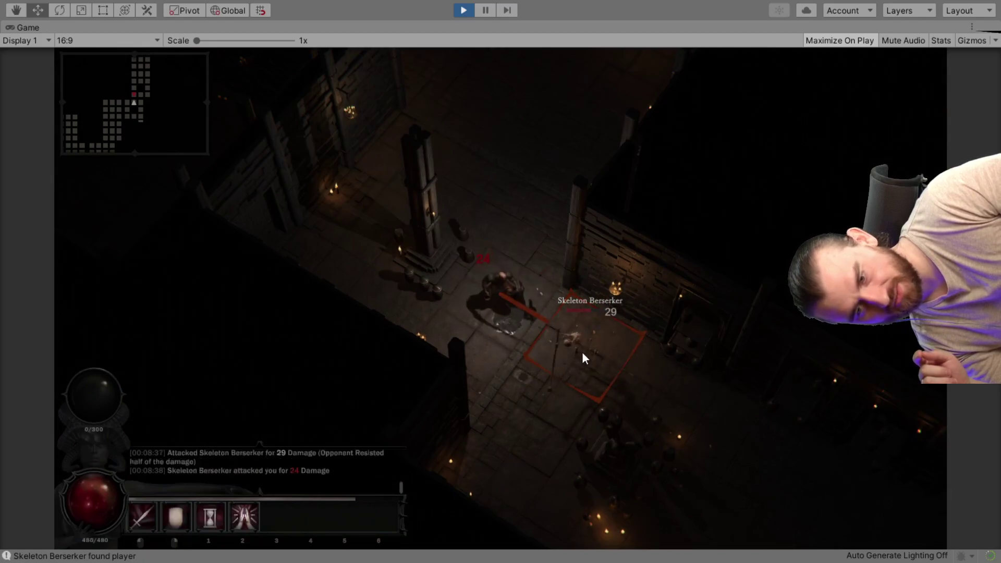
click(582, 353)
click(583, 355)
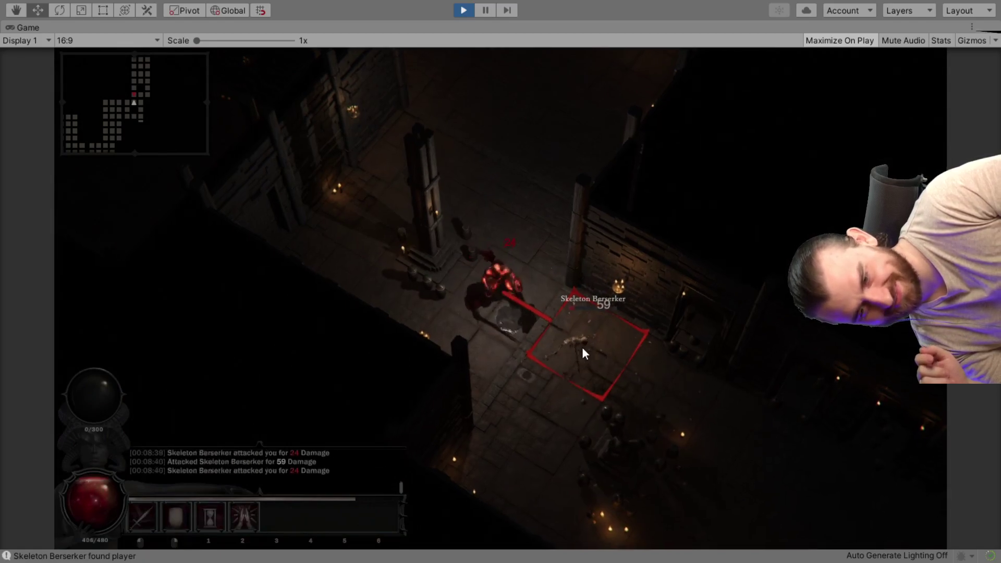
click(588, 355)
Lead the character over the fallen skeleton's spot and past the floor candles into the long dark hall
middle_drag(674, 330, 489, 255)
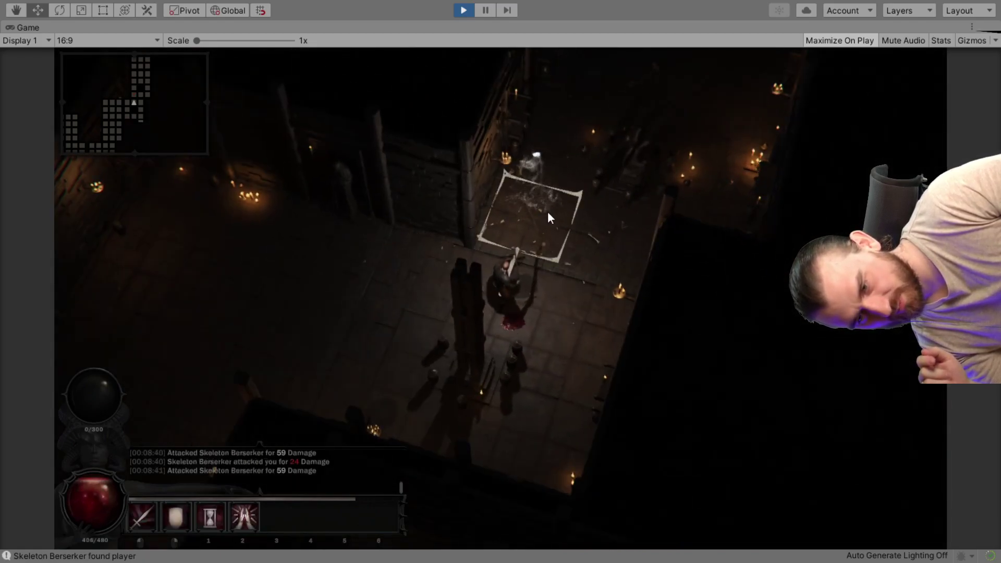
click(546, 214)
click(562, 284)
middle_drag(564, 284, 502, 190)
click(500, 187)
click(414, 229)
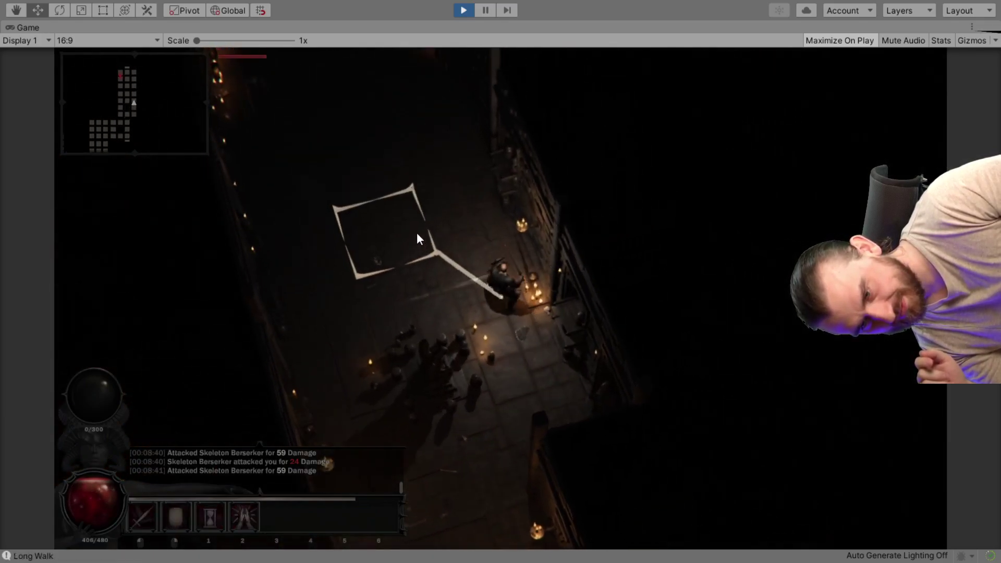
click(477, 238)
Attack the second Skeleton Berserker in the long dark hall until it is defeated
click(389, 227)
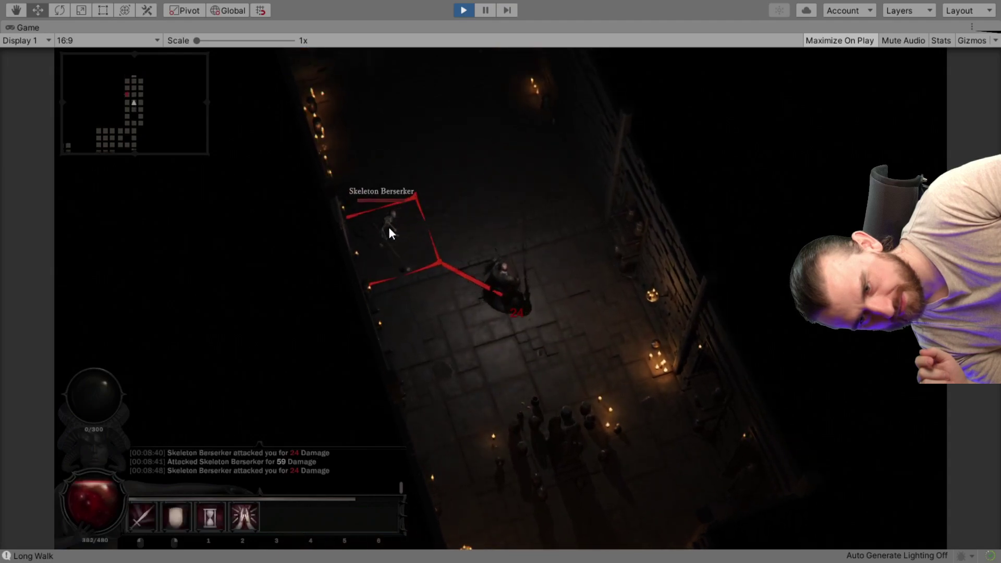
click(389, 228)
middle_drag(393, 228, 533, 241)
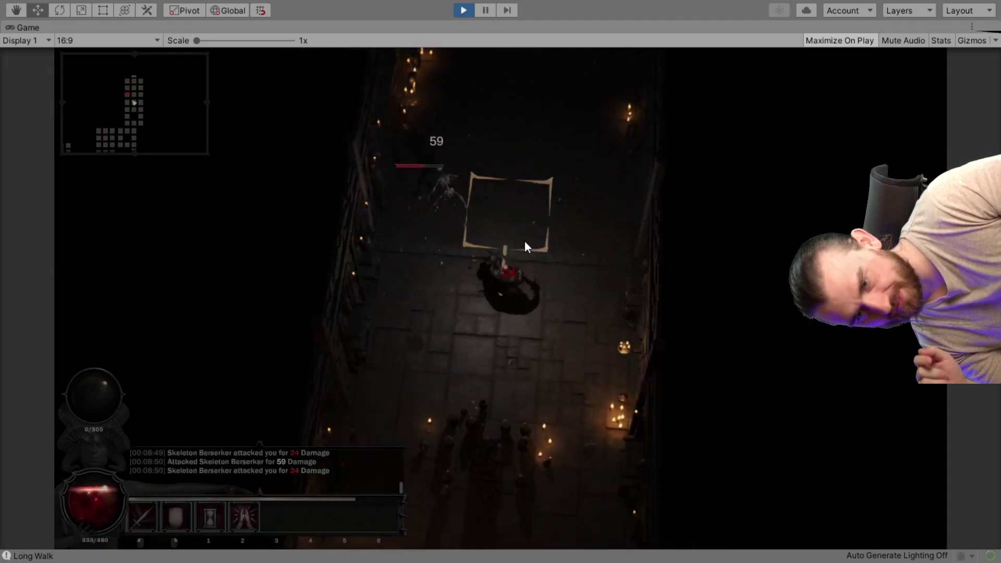
click(481, 197)
click(481, 195)
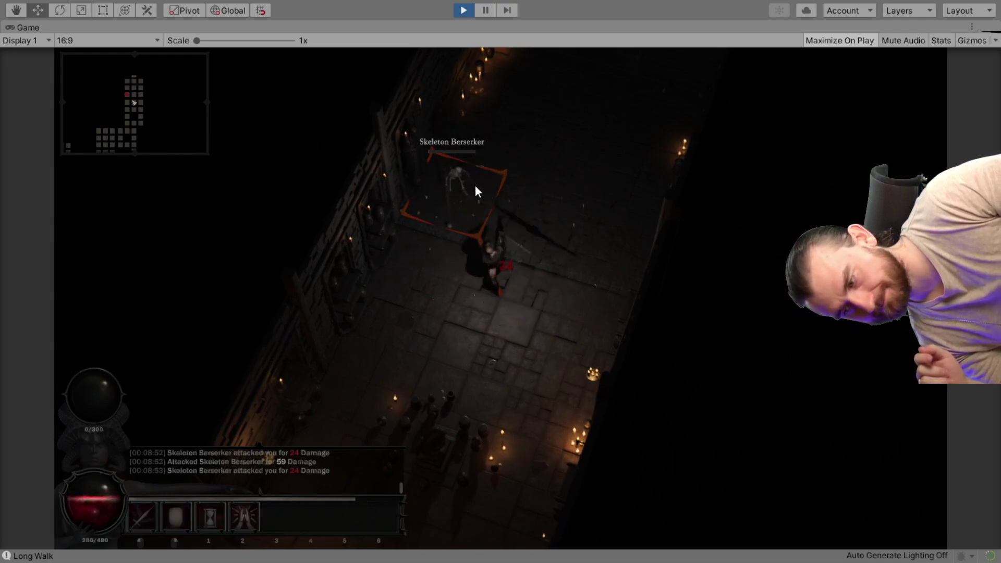
Walk the character up and down the hall's end with the wall candles and stop the playtest
click(548, 203)
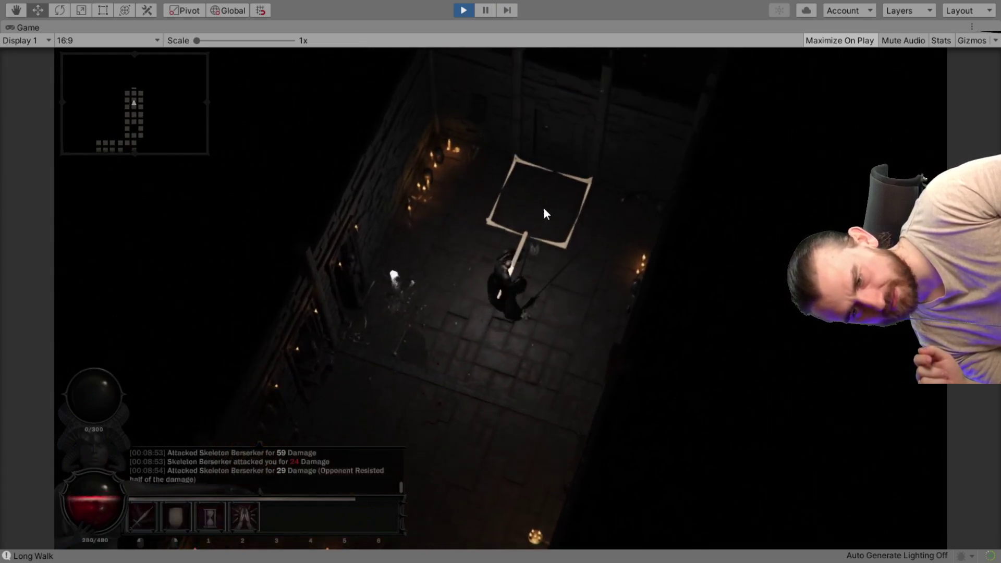
click(474, 345)
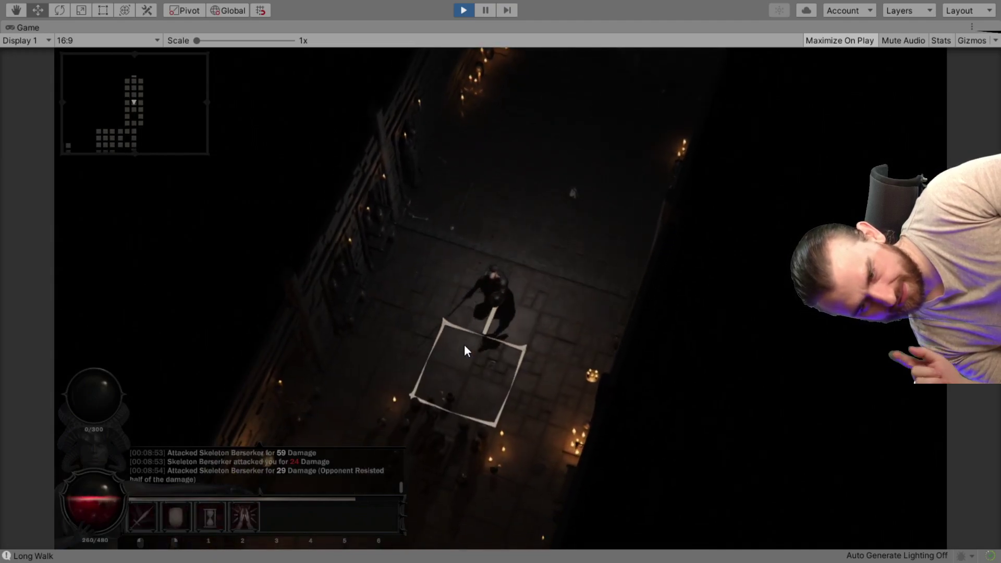
click(450, 77)
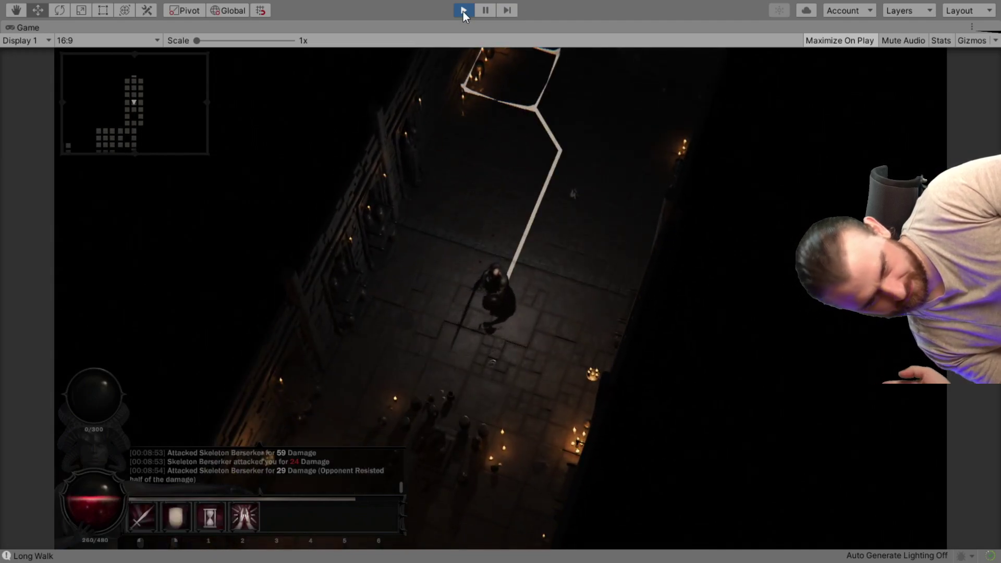
click(535, 212)
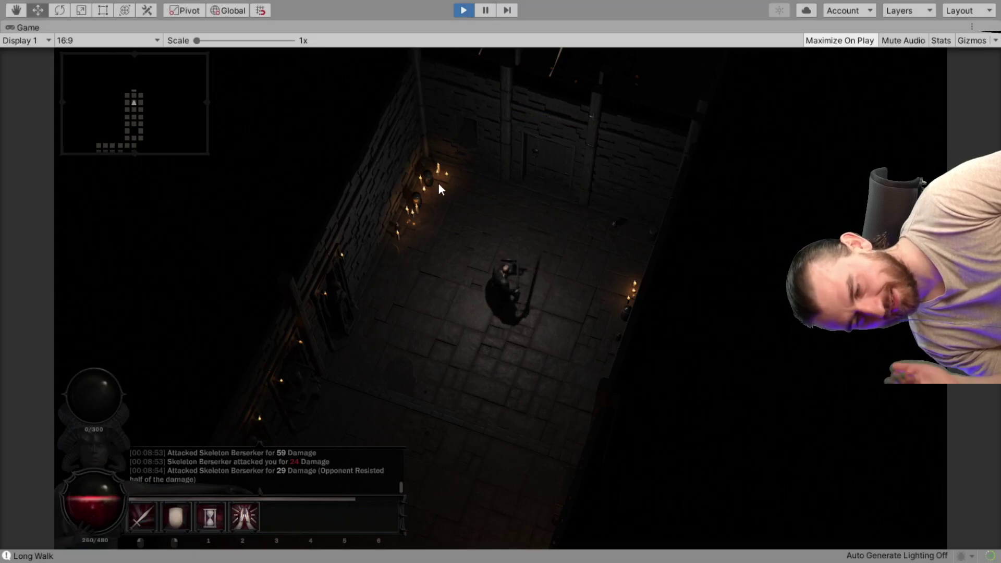
key(ctrl+p)
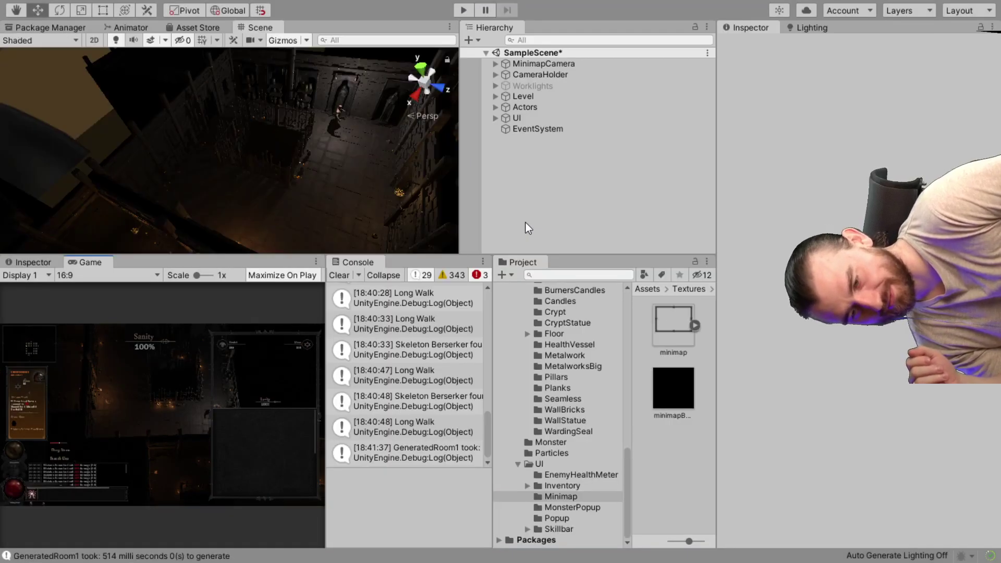
Enlarge the Scene view in height and width to show the whole set of generated crypt rooms
middle_drag(342, 190, 295, 190)
scroll(283, 166, down, 2)
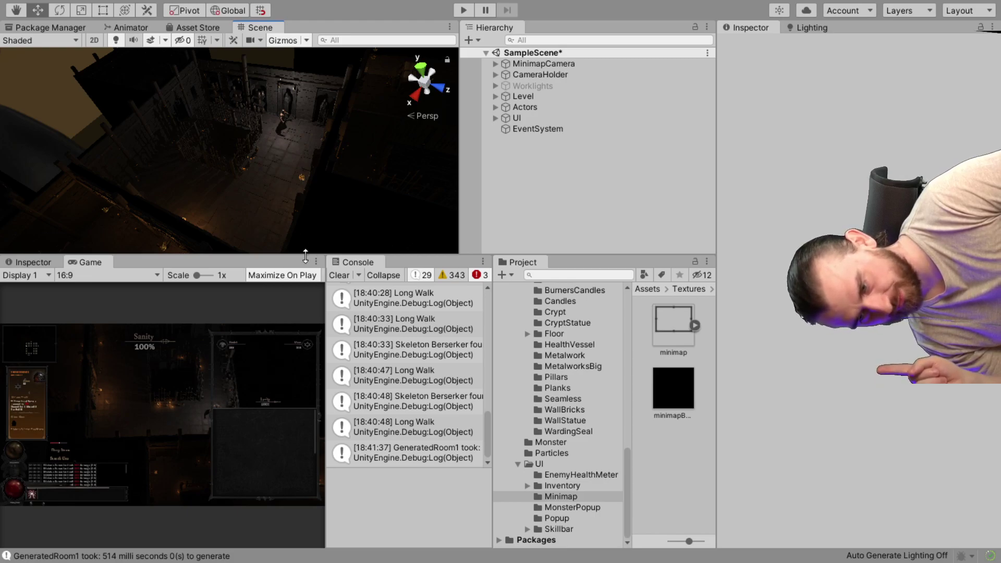
drag(308, 255, 309, 379)
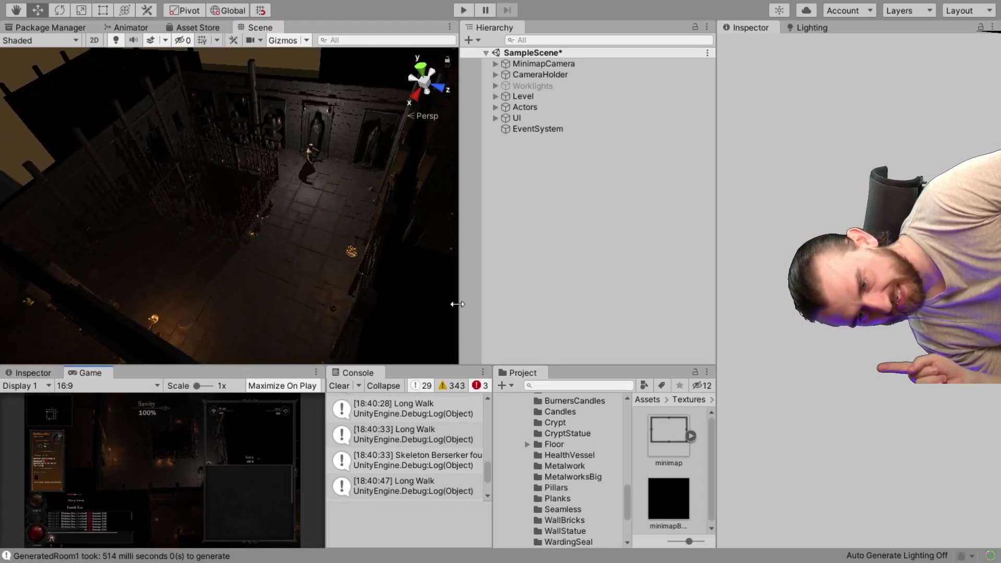
drag(457, 304, 579, 300)
scroll(293, 243, down, 5)
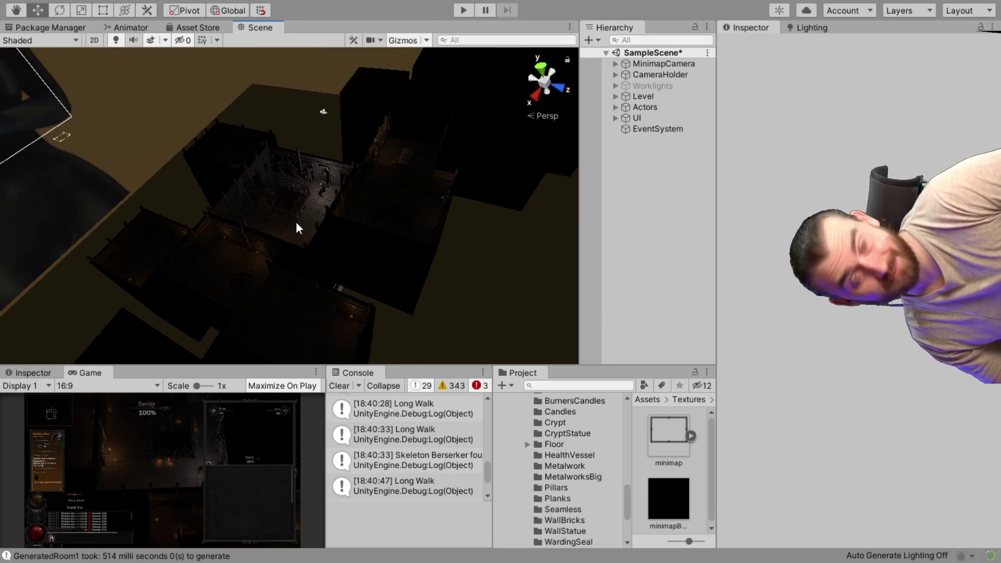
Examine the generated rooms from outside and from beneath the level, where the minimap tiles lie
alt+drag(297, 227, 250, 180)
scroll(197, 152, up, 5)
right_drag(270, 180, 372, 276)
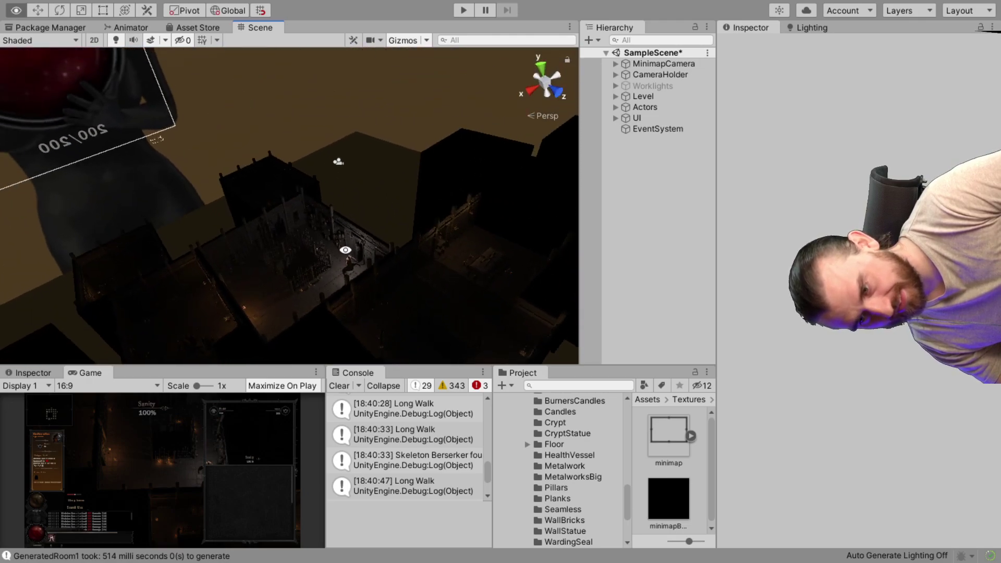
click(329, 154)
right_drag(376, 225, 402, 263)
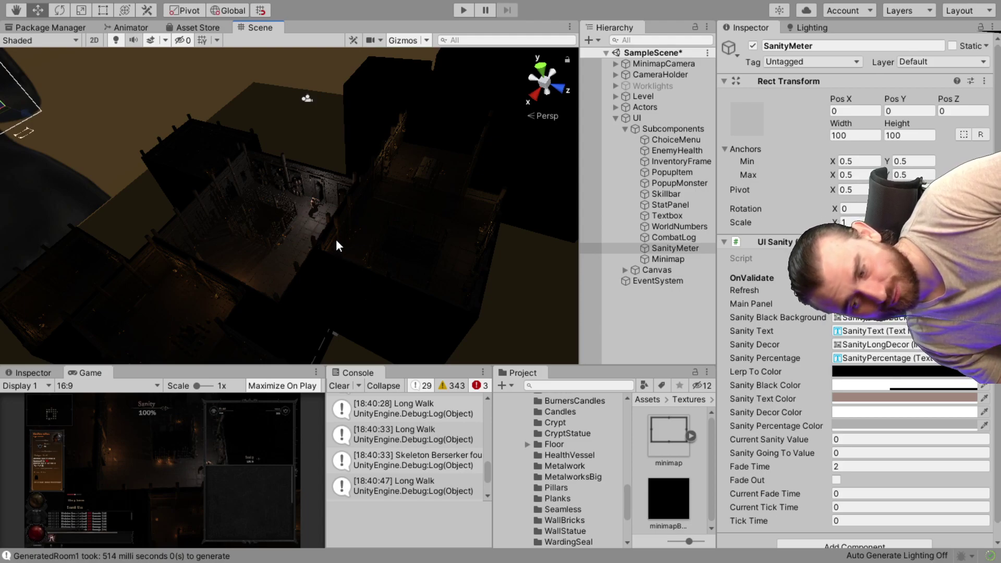
right_drag(336, 238, 352, 258)
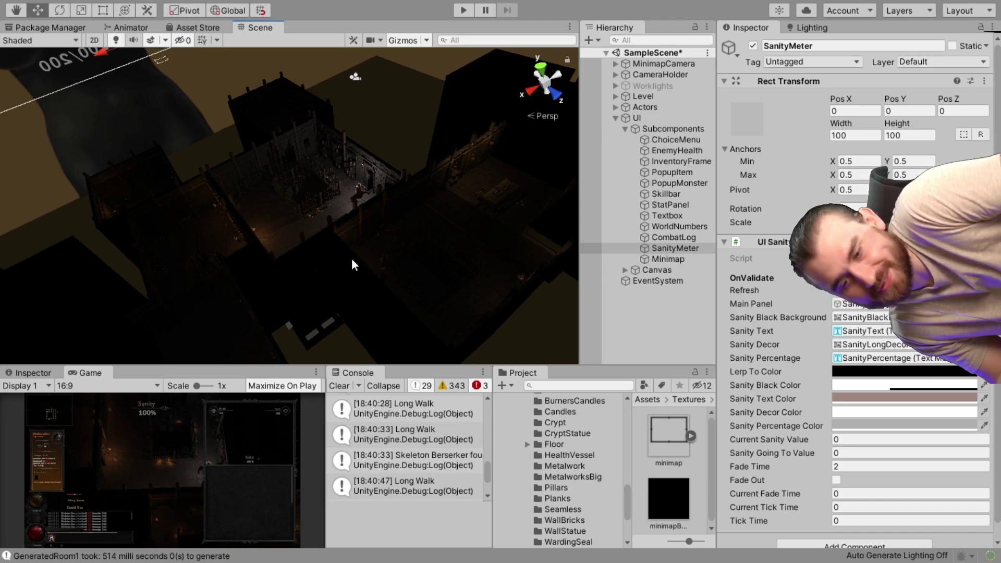
right_drag(351, 259, 282, 163)
scroll(281, 163, up, 3)
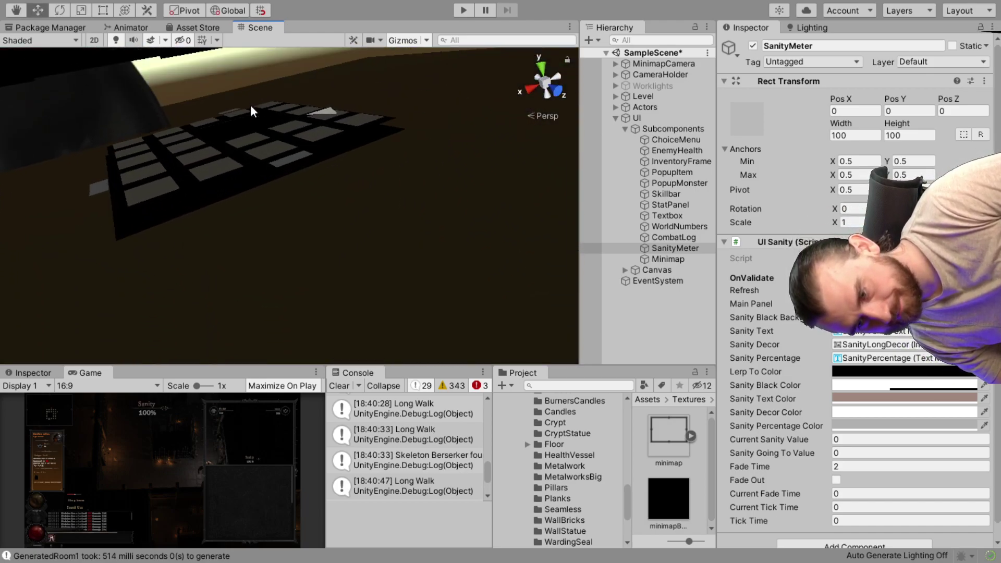
Inspect the WalkableForeground minimap mesh beneath the generated room
right_drag(251, 111, 324, 196)
click(217, 262)
right_drag(280, 293, 279, 264)
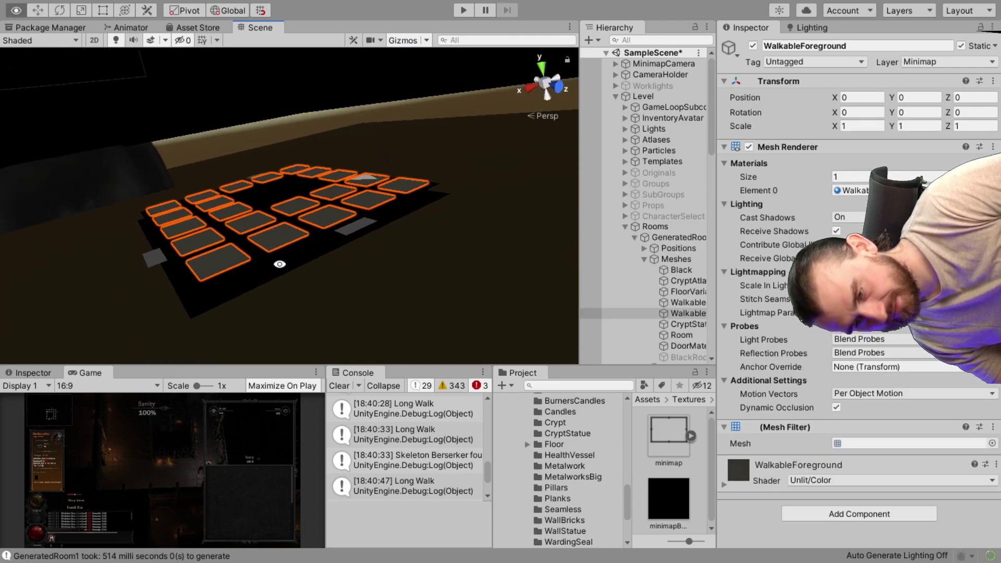
click(248, 273)
click(220, 135)
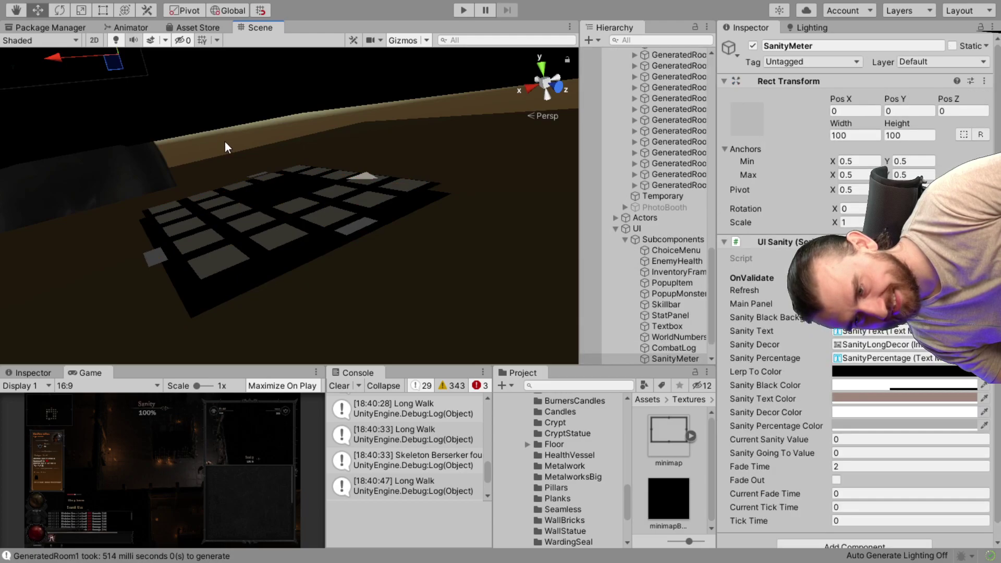
right_drag(230, 149, 282, 244)
scroll(311, 203, down, 5)
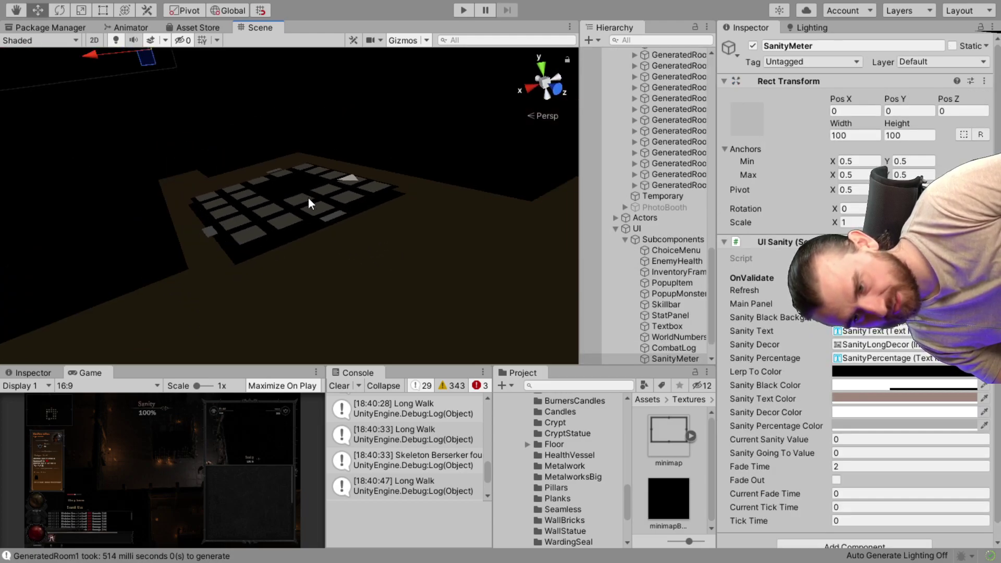
Inspect the minimap's Triangle player marker and the Player object it belongs to
click(343, 183)
key(f)
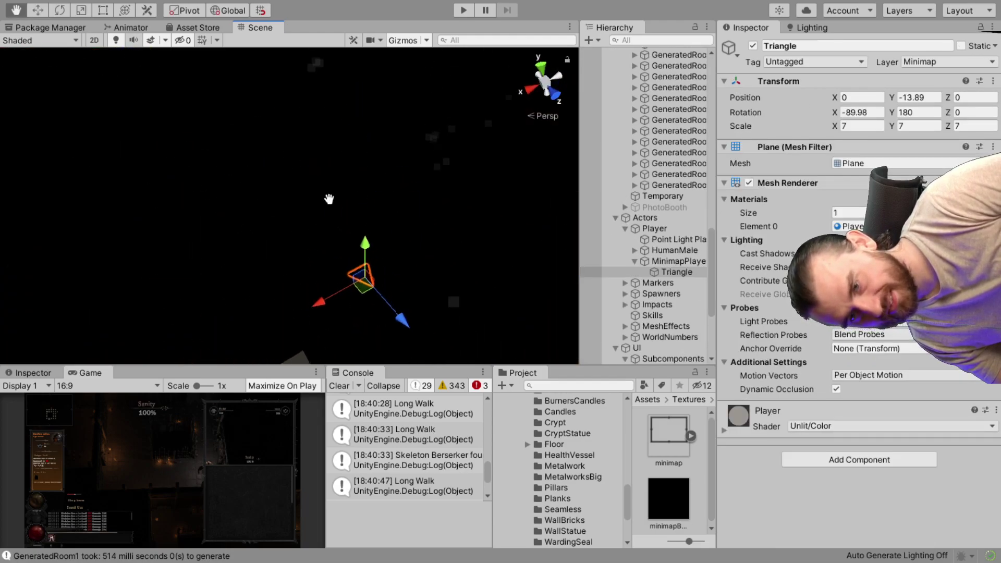
right_drag(329, 355, 333, 360)
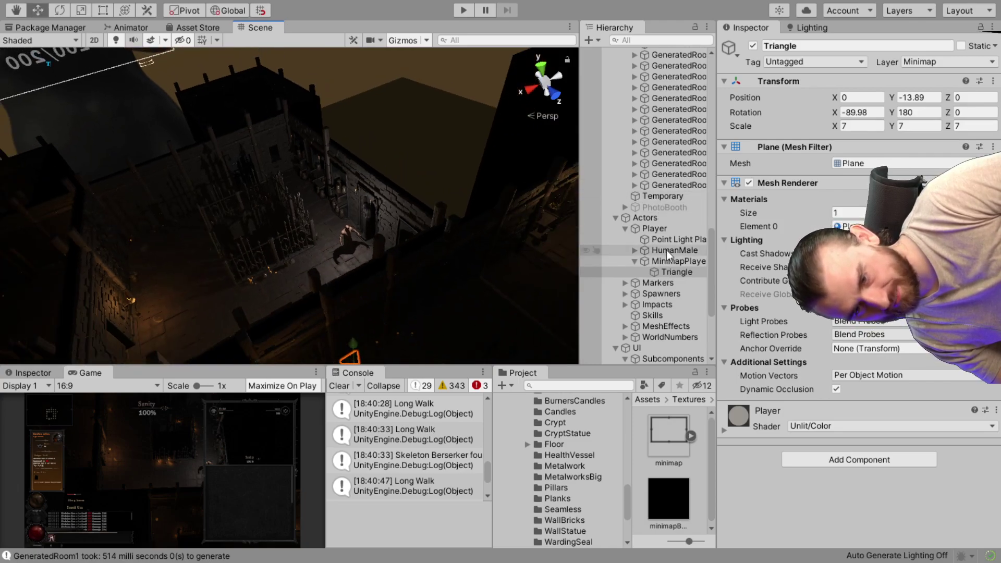
click(654, 228)
right_drag(281, 162, 361, 174)
right_drag(315, 200, 301, 250)
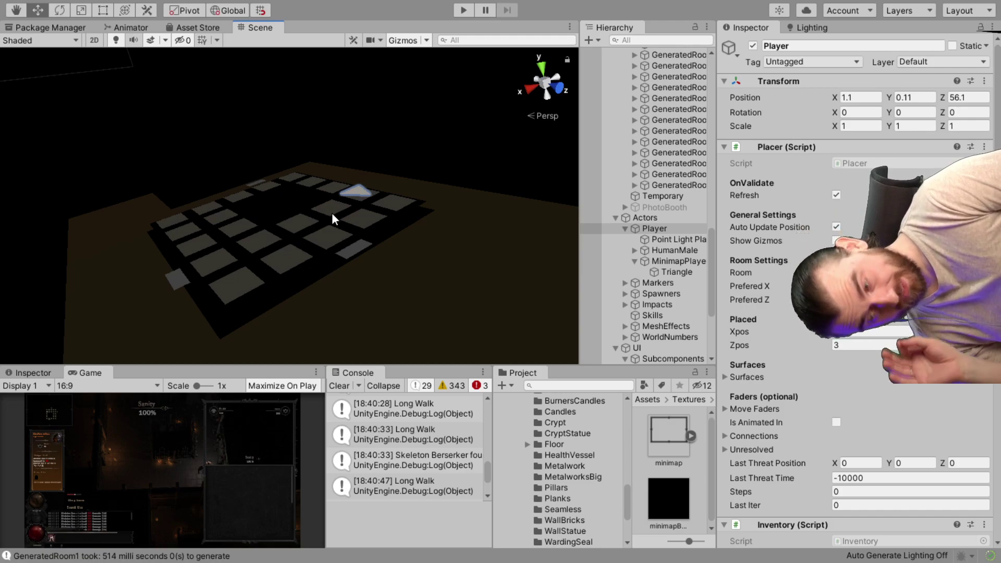
Inspect the WalkableBackground mesh's layer and the MainCamera's Culling Mask options
click(348, 229)
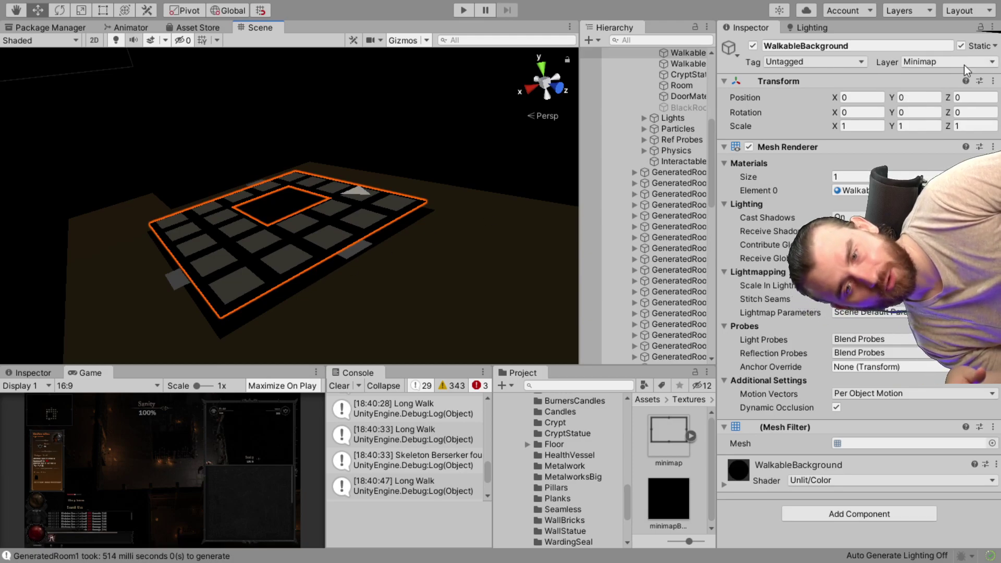
scroll(653, 136, up, 10)
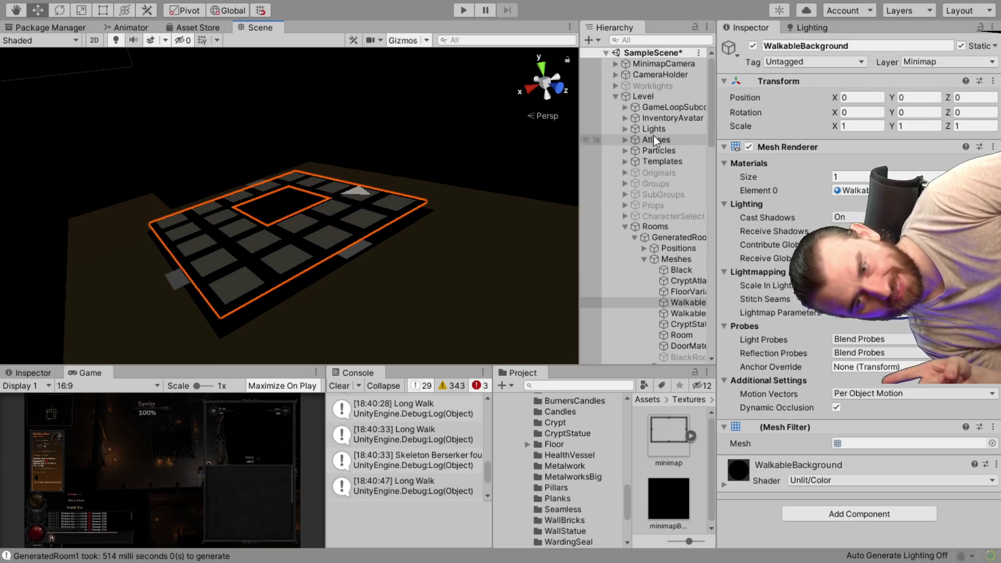
click(616, 74)
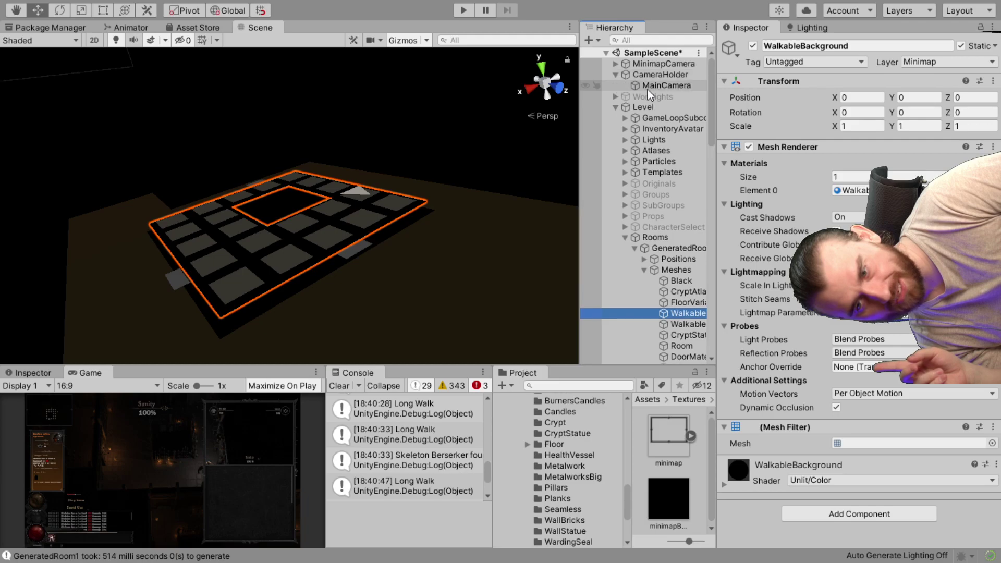
click(649, 87)
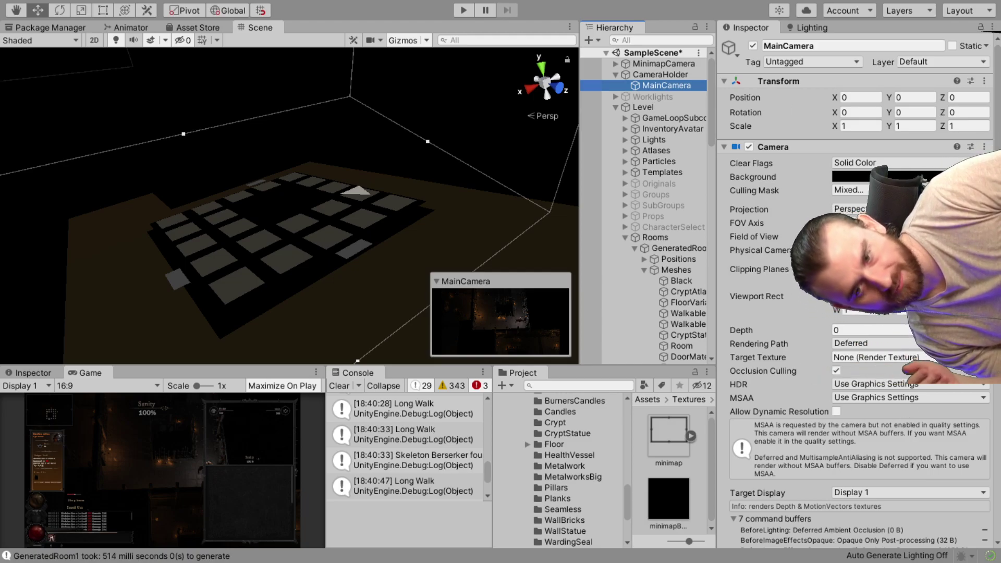
click(850, 189)
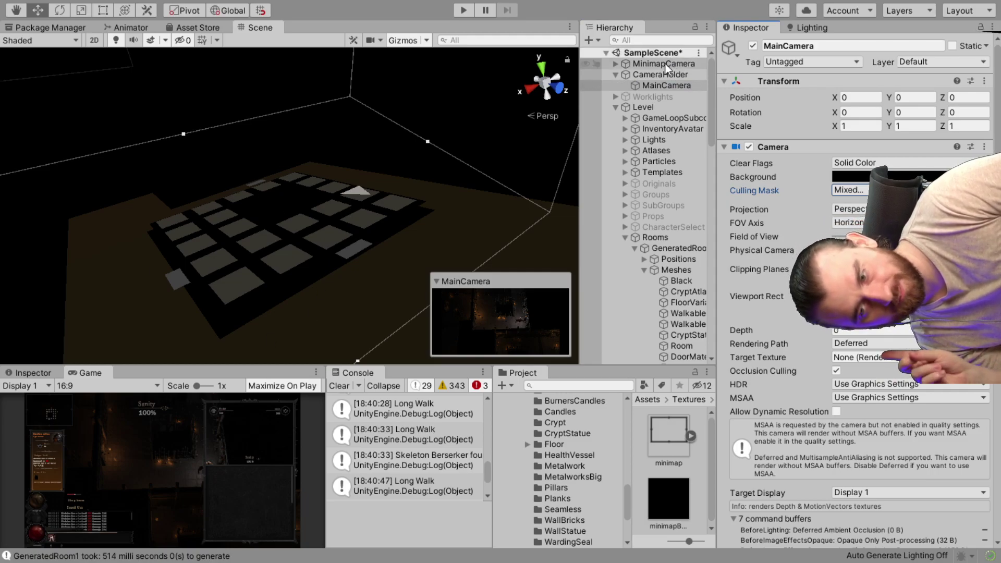
Select the MinimapCamera, expand its children and check its Culling Mask options
click(648, 65)
click(615, 65)
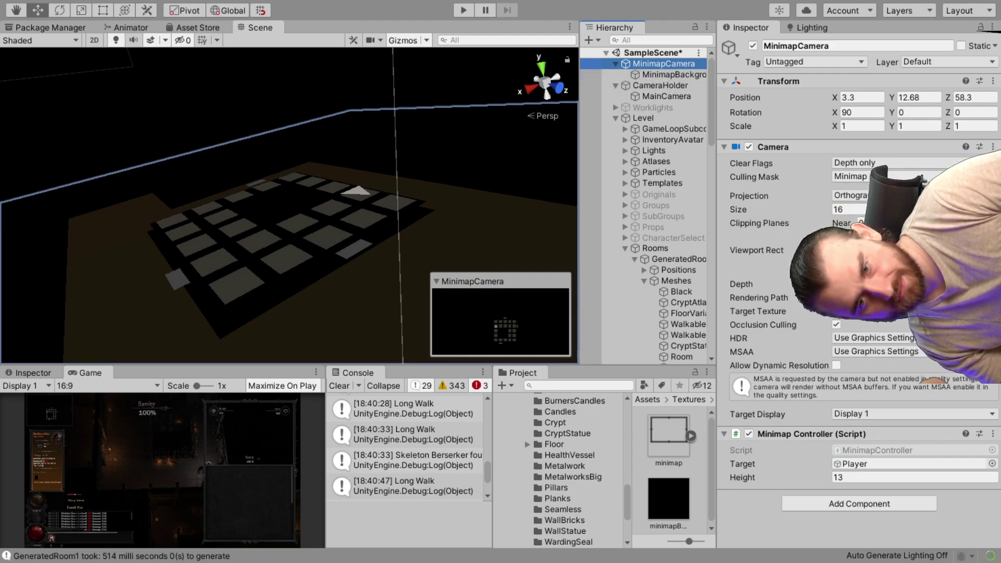
click(914, 177)
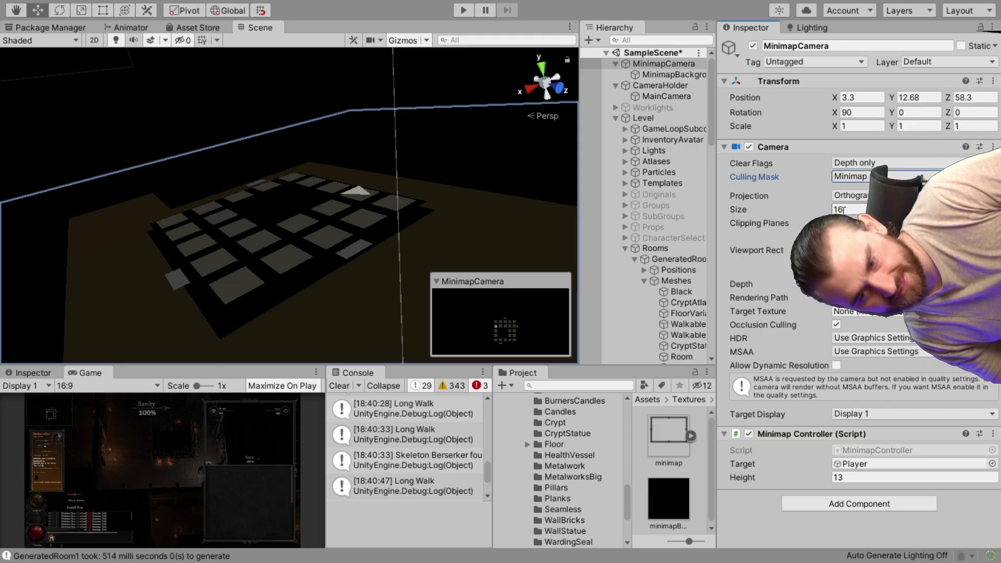
Try different orthographic Size values on the MinimapCamera and undo the change
click(813, 210)
drag(813, 211, 667, 240)
key(ctrl+z)
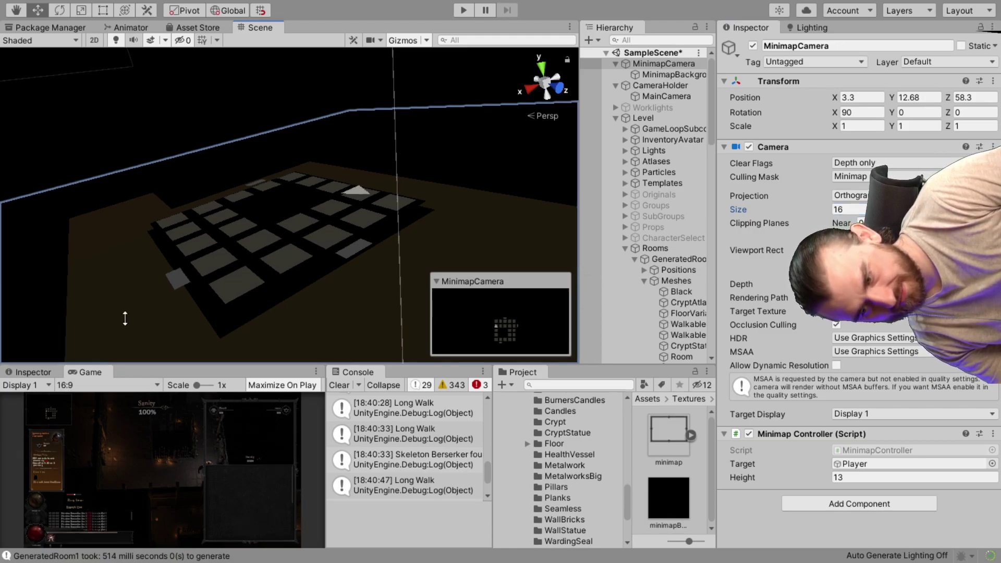
Enlarge the Game view by shrinking the Scene view's height and narrowing the Console
drag(120, 366, 120, 158)
drag(324, 241, 481, 235)
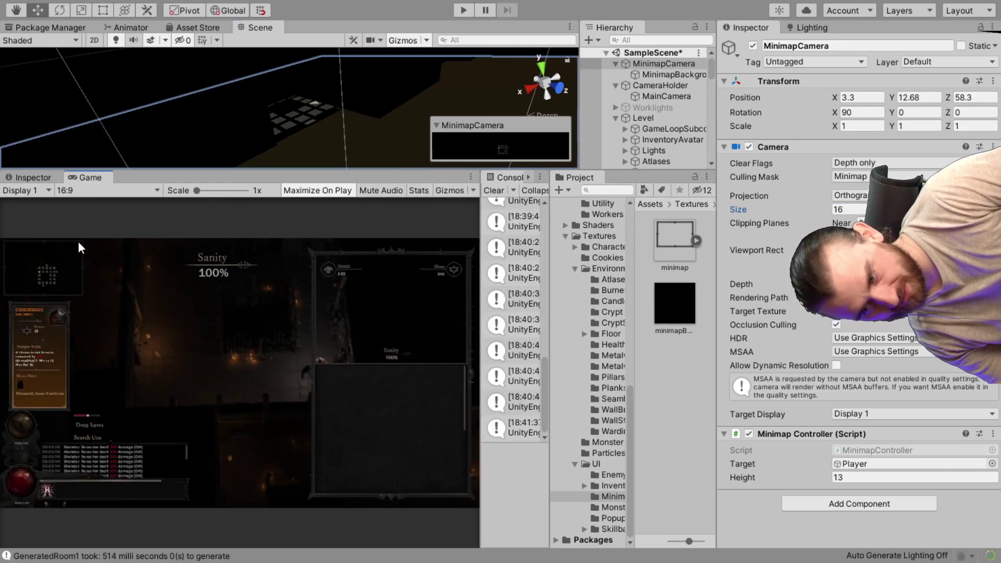
click(294, 167)
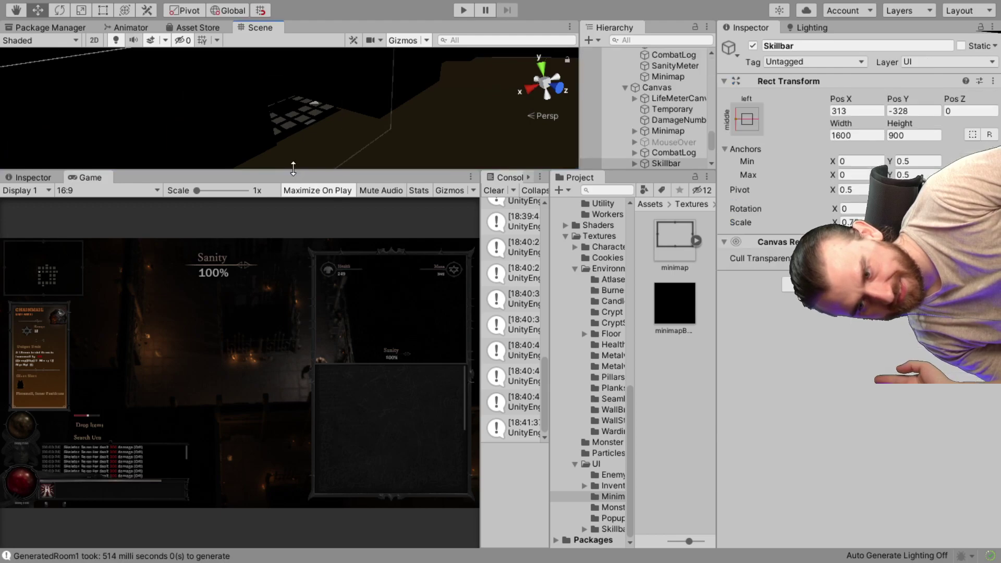
drag(286, 168, 286, 216)
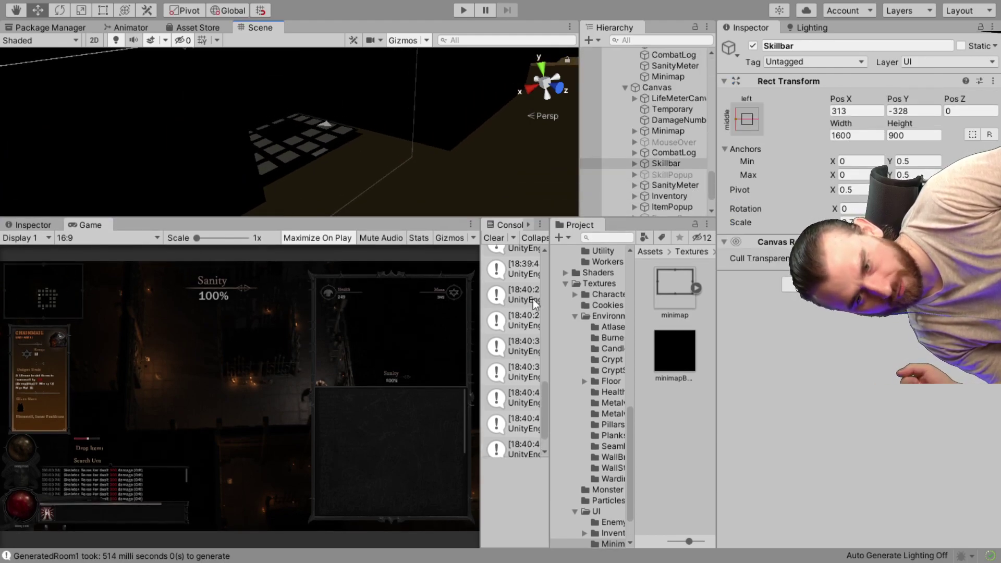
Reselect the MinimapCamera in the scene hierarchy to show its camera preview and settings
scroll(655, 107, up, 10)
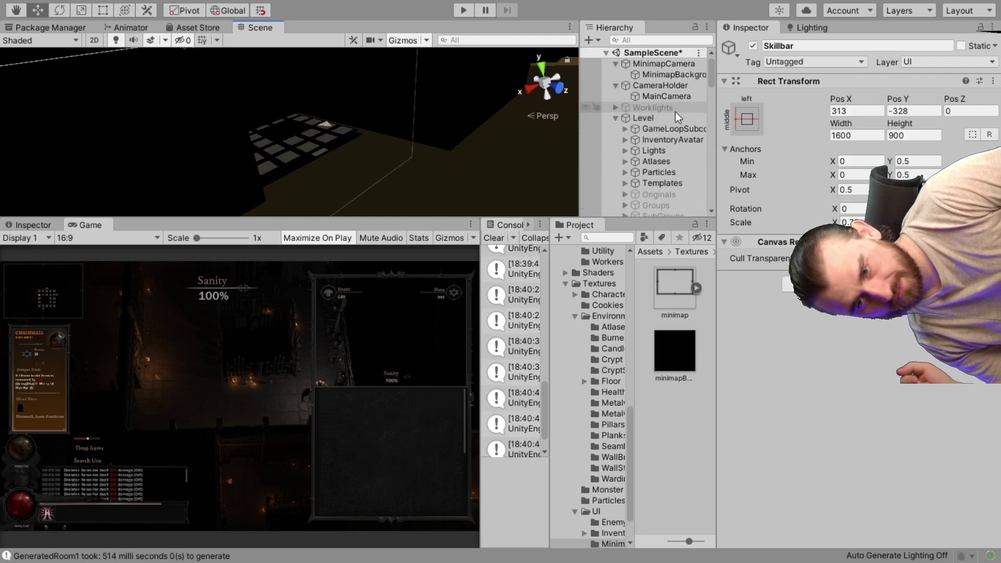
click(656, 75)
click(644, 86)
click(653, 65)
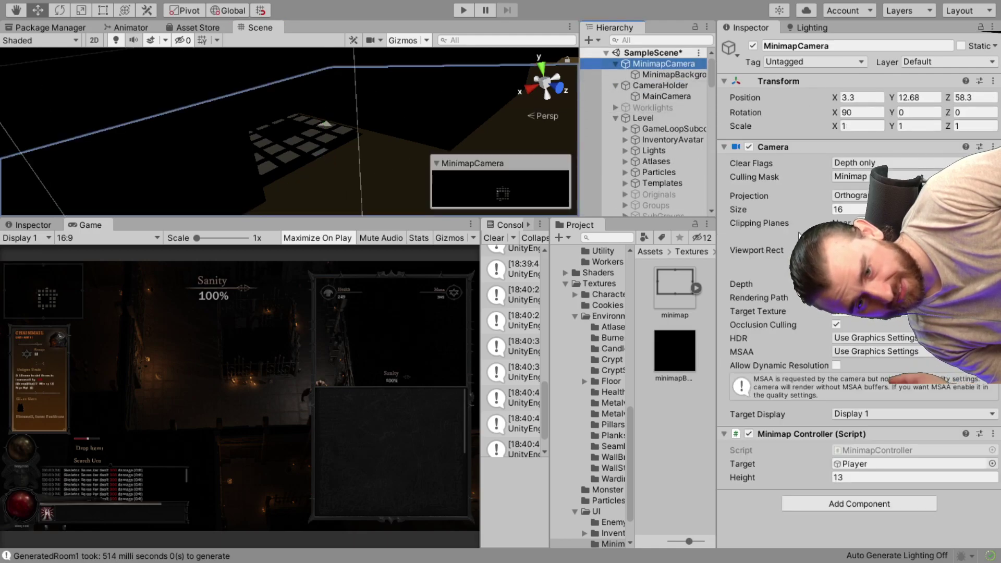
Inspect the minimap floor tiles up close and select their WalkableForeground mesh
scroll(221, 133, down, 4)
scroll(323, 143, up, 10)
right_drag(331, 151, 243, 139)
click(247, 150)
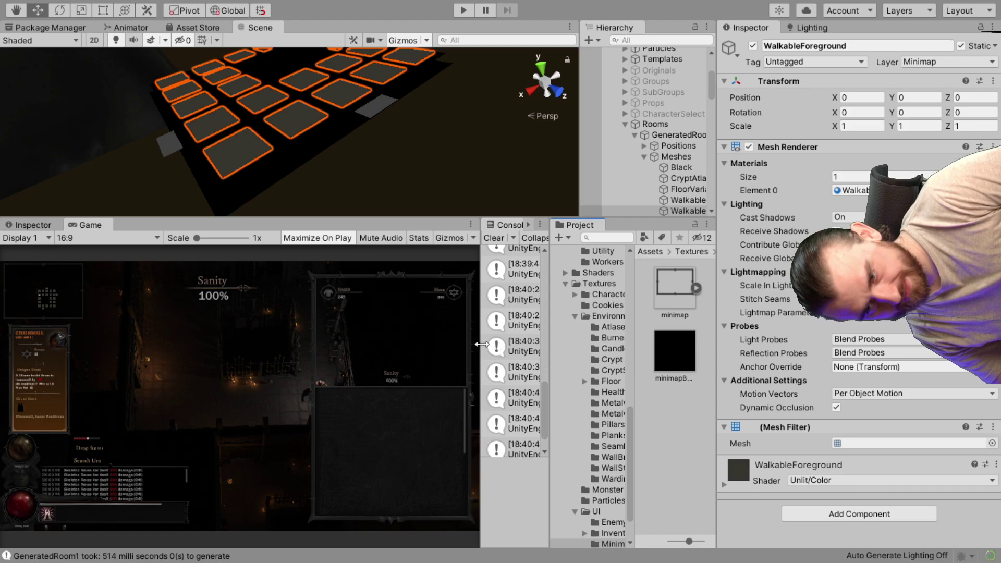
Narrow the Game view and widen the Console, the Project window and its folder tree
drag(479, 344, 344, 344)
drag(548, 322, 444, 321)
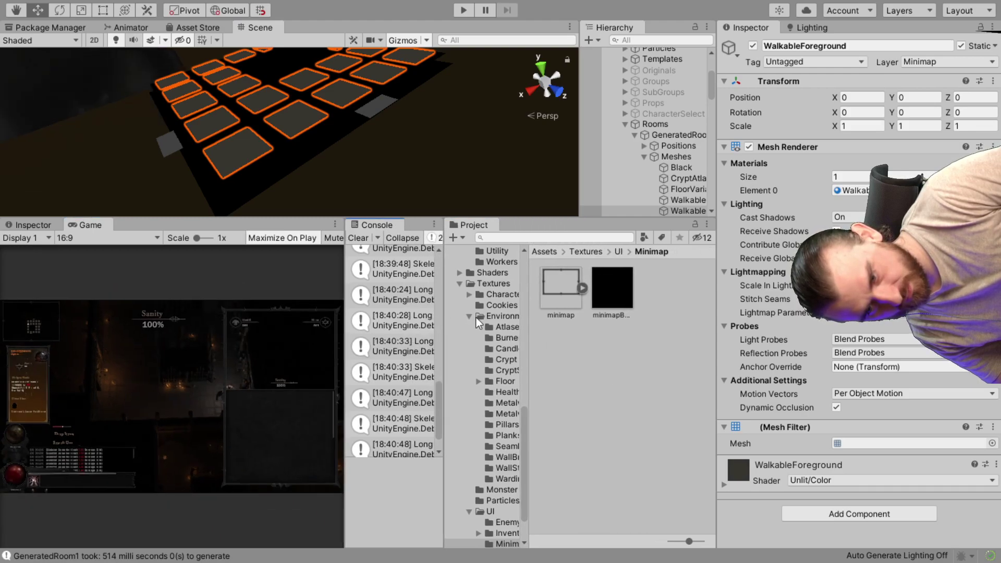
drag(529, 327, 613, 328)
Collapse the FBX folder, open Materials > HUD > Minimap and inspect the Interactable material
scroll(537, 338, up, 15)
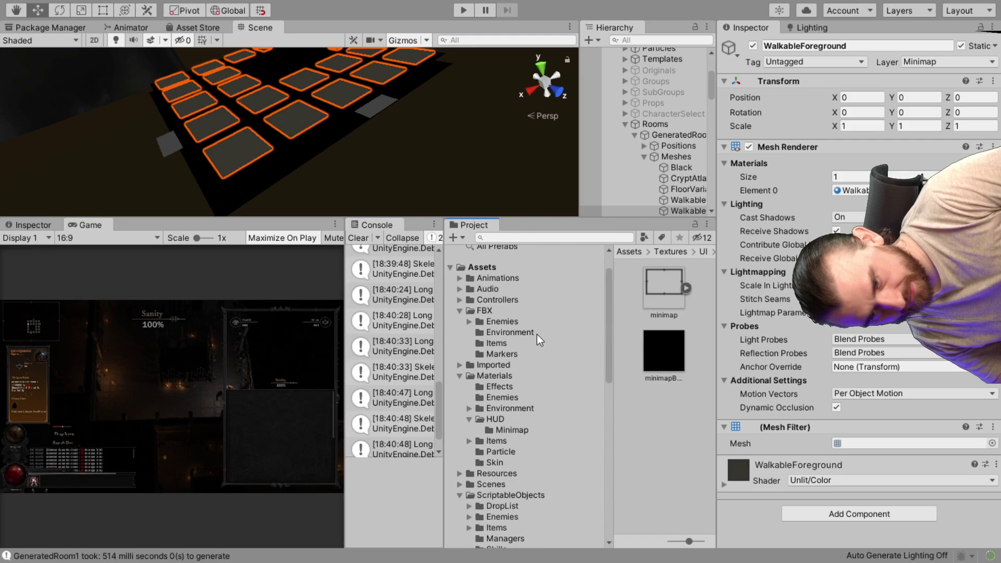
click(458, 311)
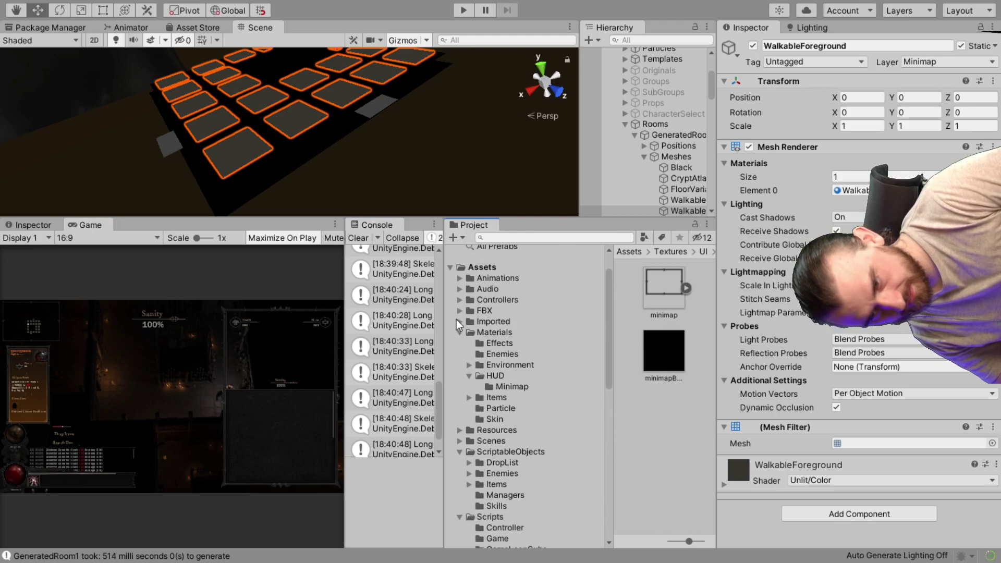
click(509, 387)
click(660, 422)
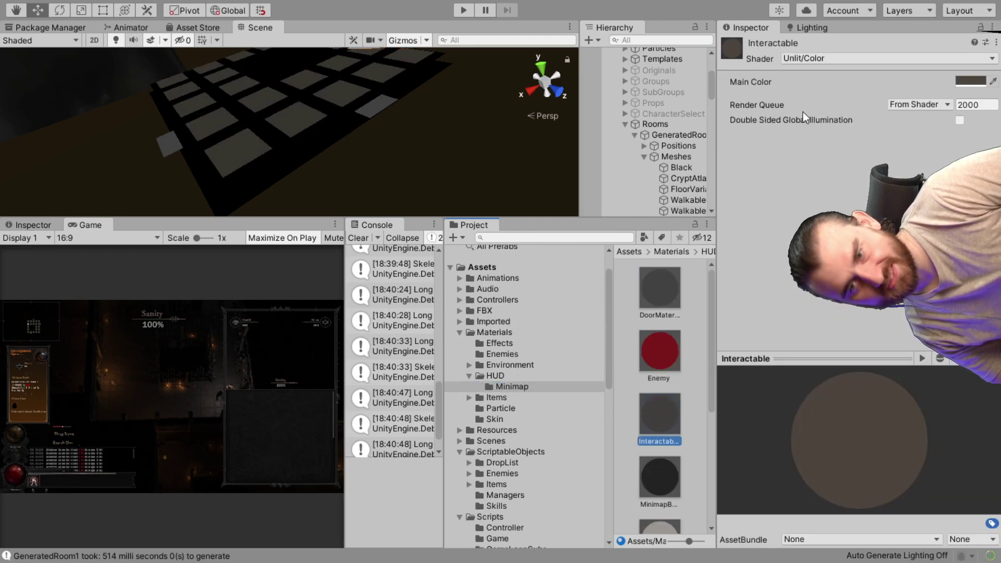
Examine the minimap tiles and the generated crypt room's walls and props from several angles in the Scene view
scroll(263, 151, down, 4)
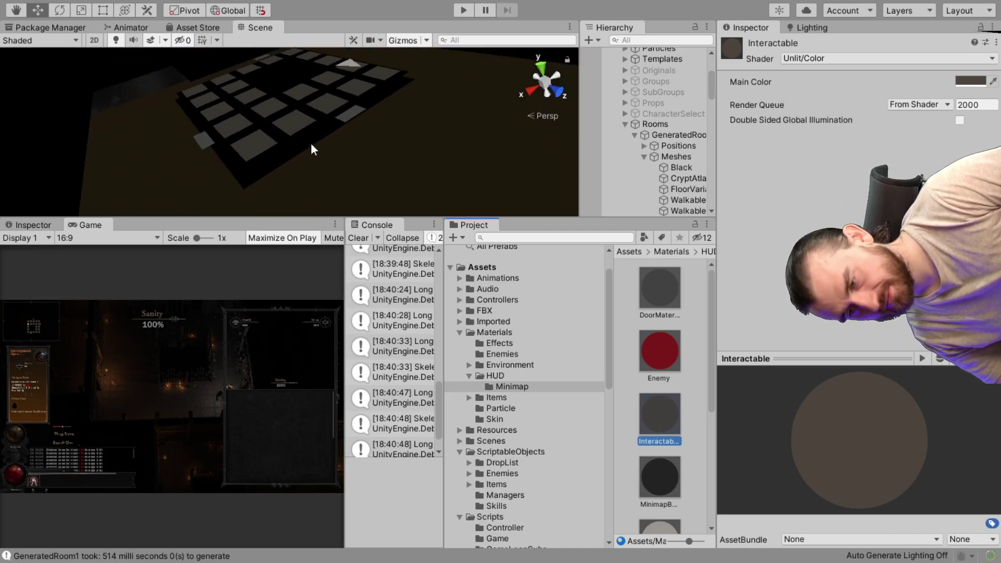
alt+drag(312, 149, 308, 104)
middle_drag(308, 104, 287, 128)
scroll(287, 127, up, 8)
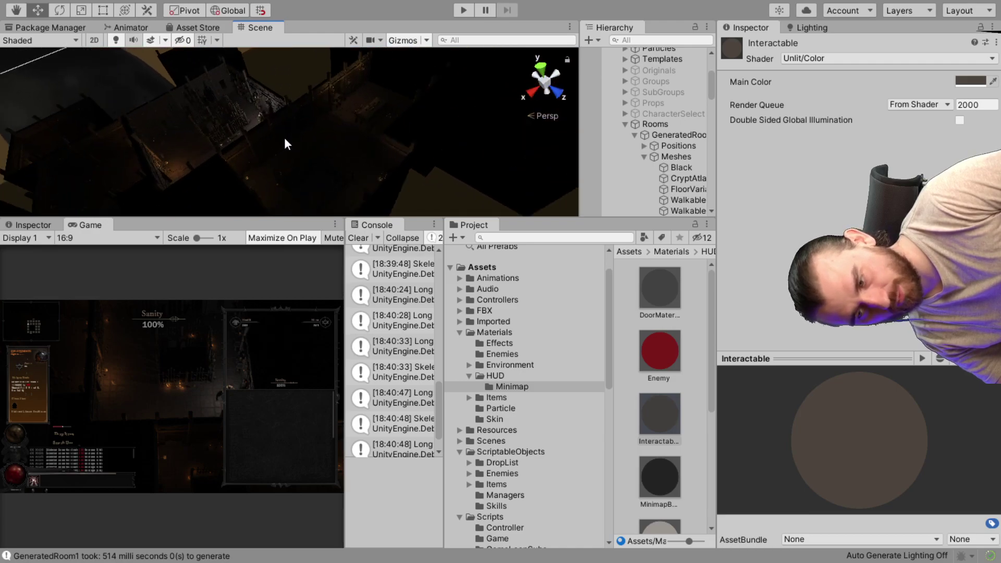
scroll(259, 134, down, 8)
alt+drag(286, 134, 294, 127)
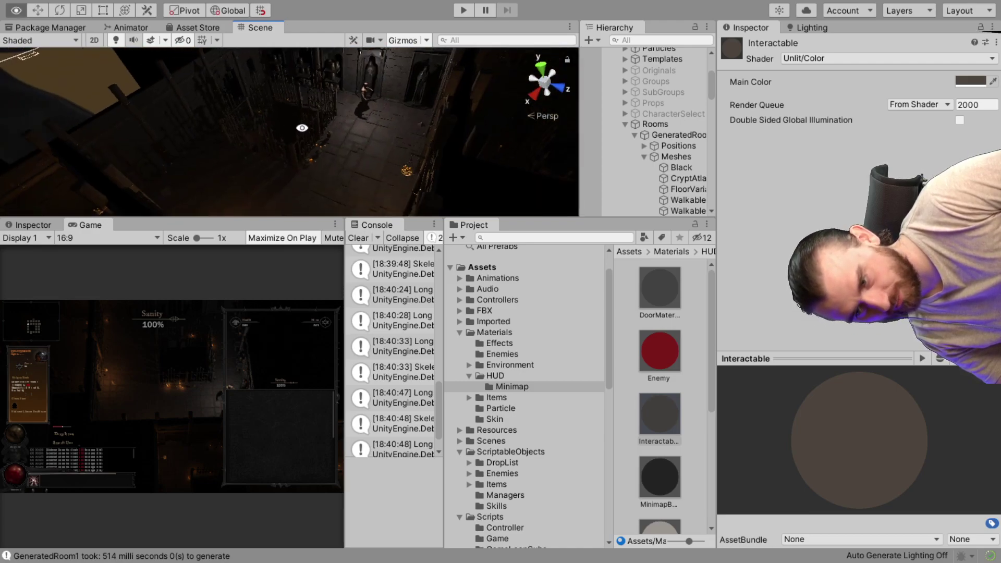
middle_drag(294, 127, 307, 171)
click(194, 82)
alt+drag(266, 130, 287, 123)
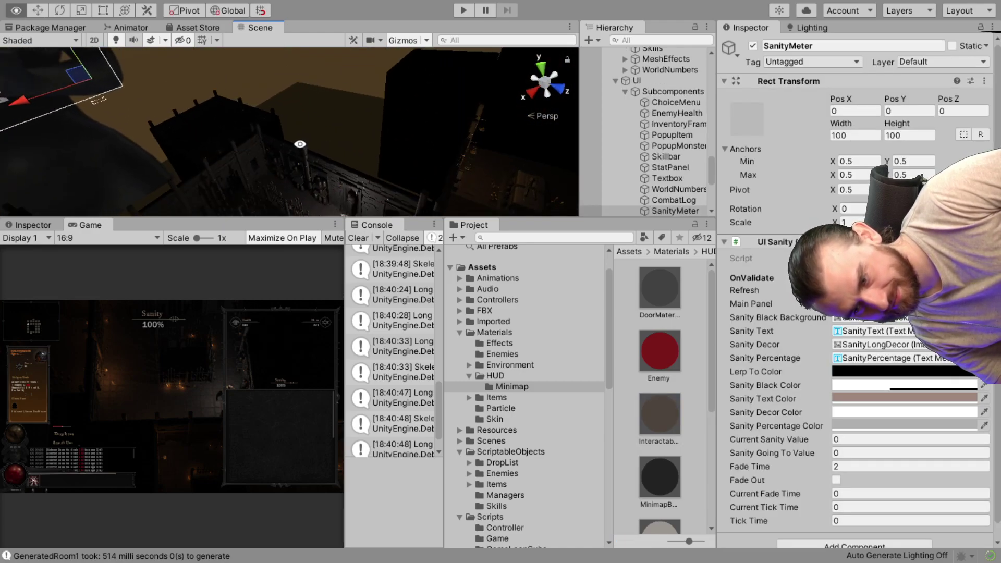
middle_drag(287, 122, 291, 111)
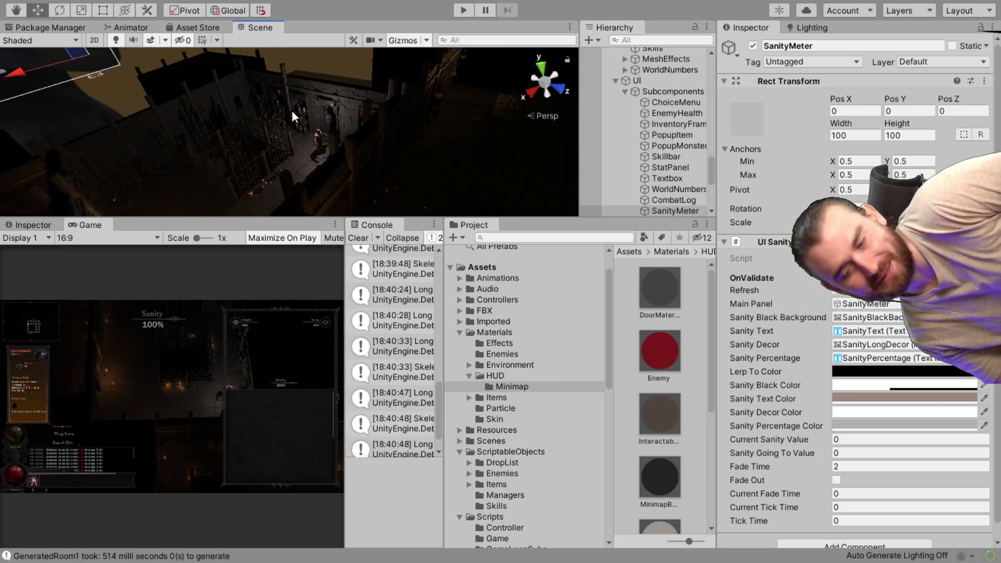